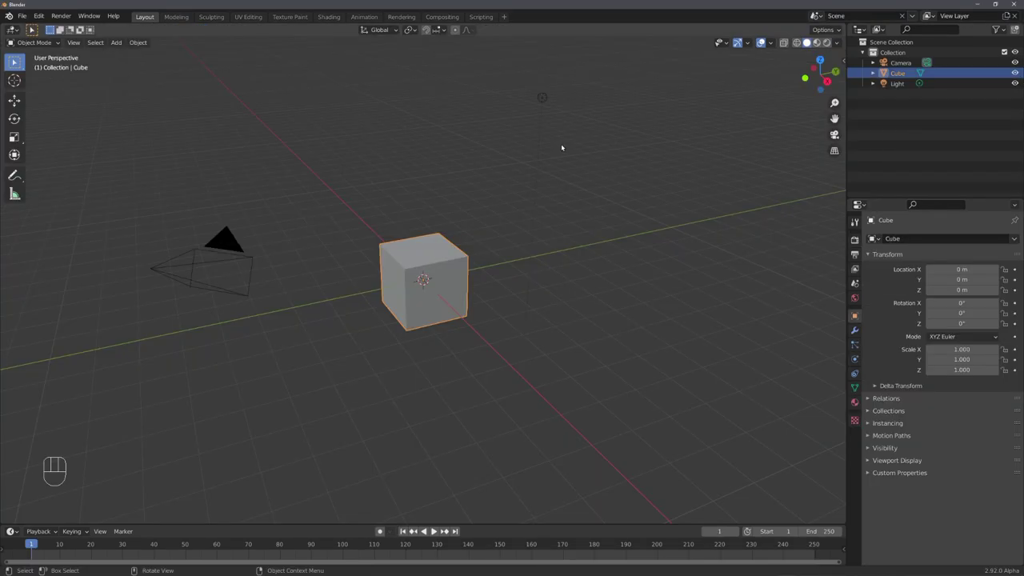
- Delete all the default objects from the scene
middle_click_drag(563, 152, 489, 285)
key("a")
key("x")
left_click(492, 211)
- Add a text object at the origin and replace its content with "JK"
key("shift+a")
left_click(436, 322)
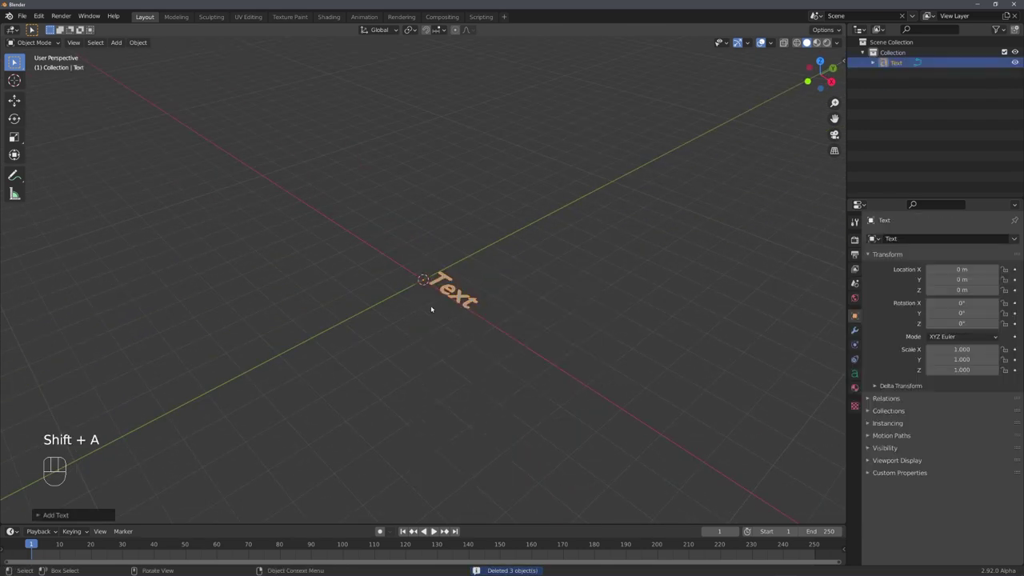
middle_click_drag(429, 309, 488, 321)
scroll(487, 321, "up", 2)
key("Tab")
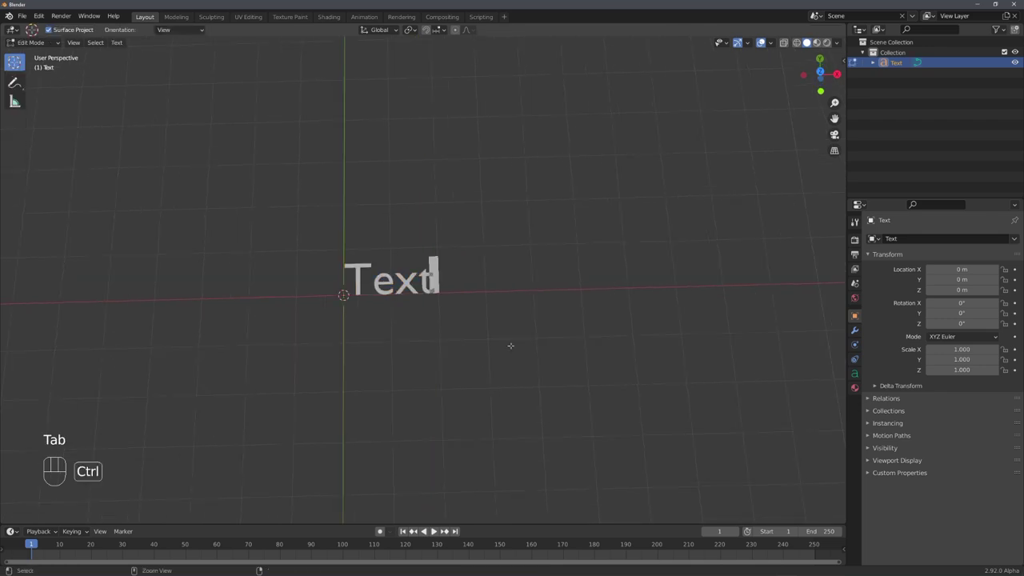
key("ctrl+a")
type("JK")
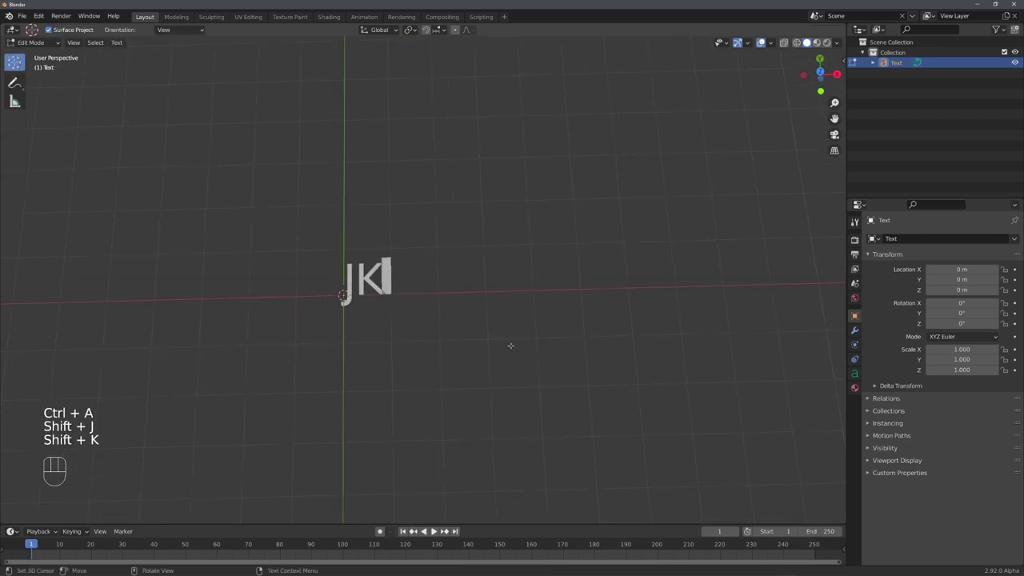
key("Tab")
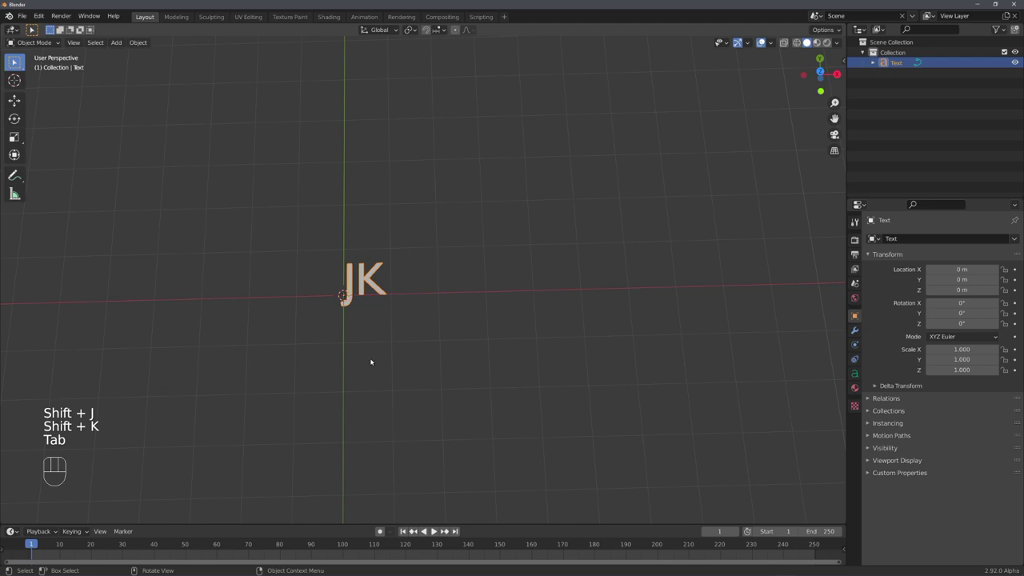
- Set the text's horizontal alignment to Center
middle_click_drag(512, 336, 590, 350, "shift")
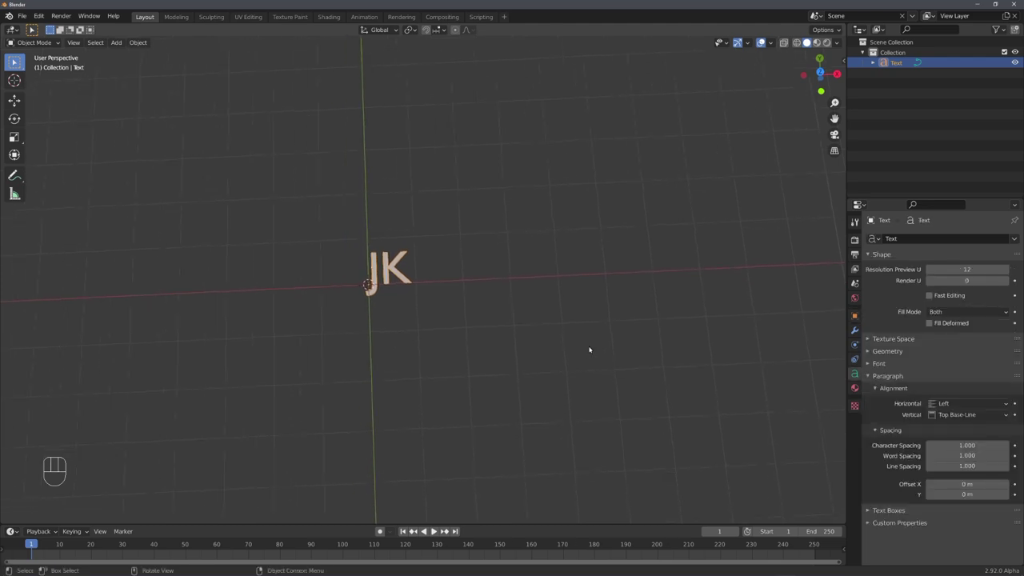
left_click(968, 403)
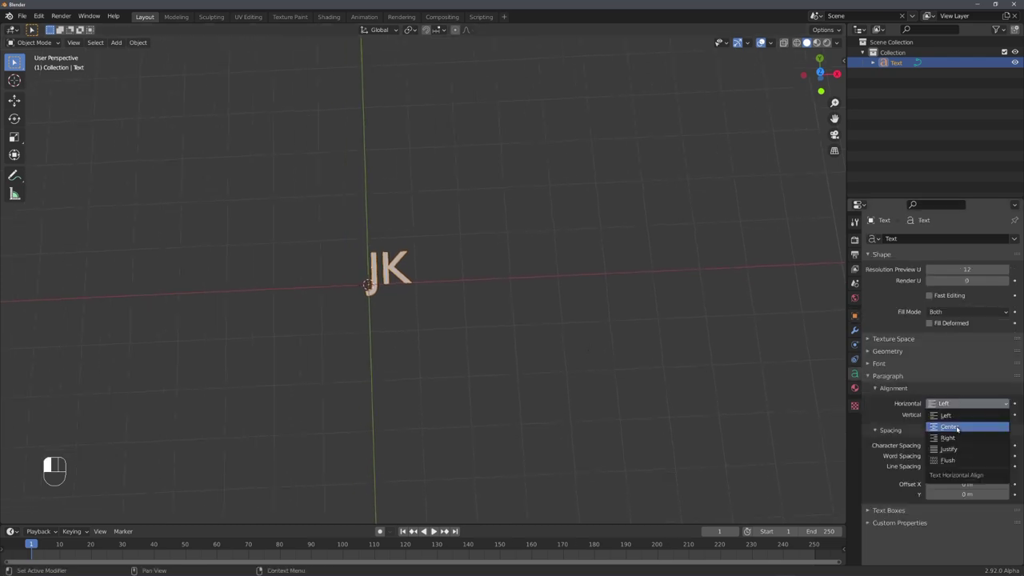
left_click(960, 424)
- Stand the JK text upright by rotating it 90° about the X axis
middle_click_drag(503, 362, 562, 300)
type("rx")
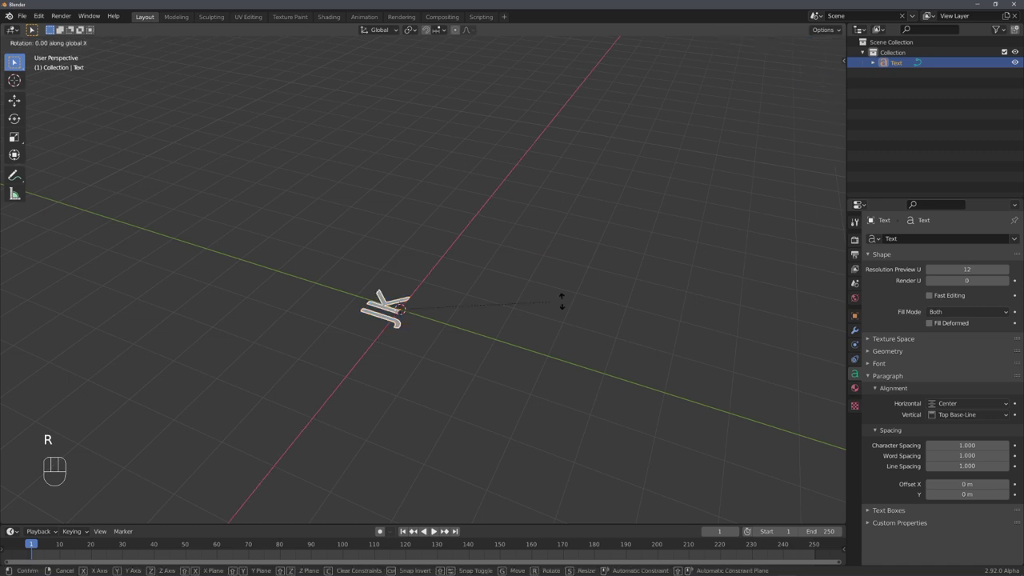
type("90")
key("Return")
key("KP_1")
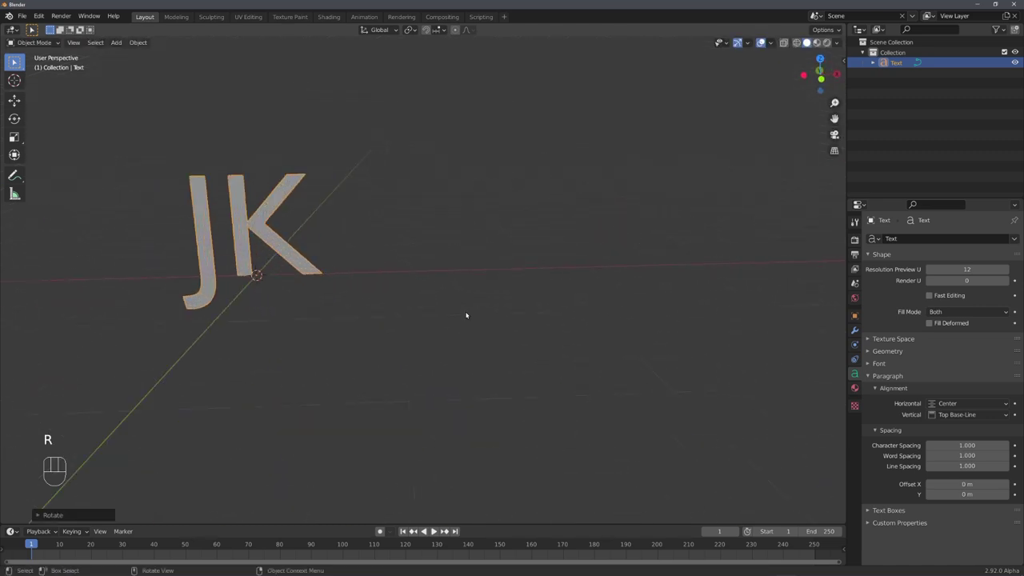
middle_click_drag(548, 329, 461, 324)
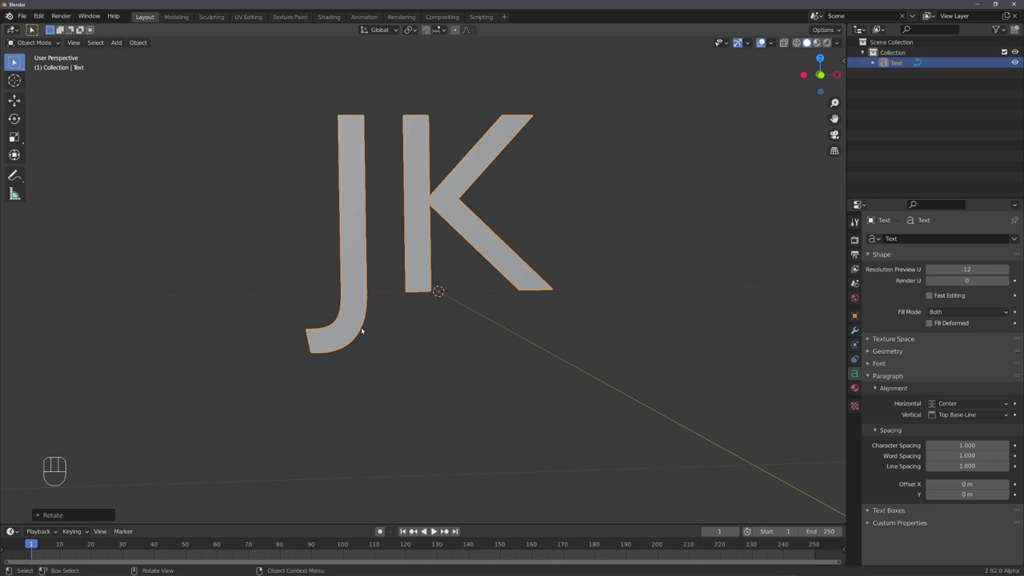
- Change the text's regular font to Roboto-Medium and move the text away from the origin along the Y axis
left_click(883, 363)
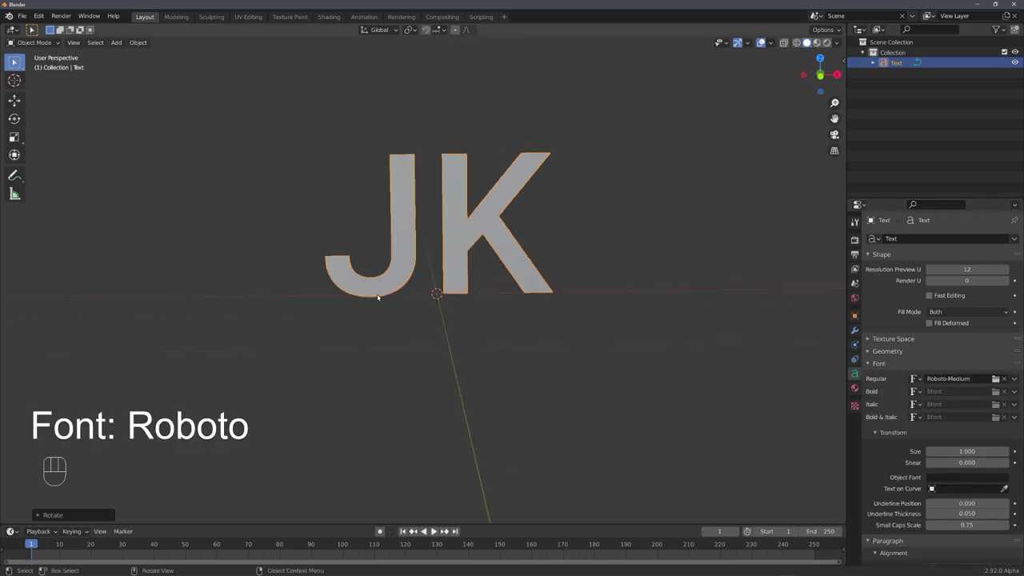
middle_click_drag(551, 294, 448, 304)
key("g")
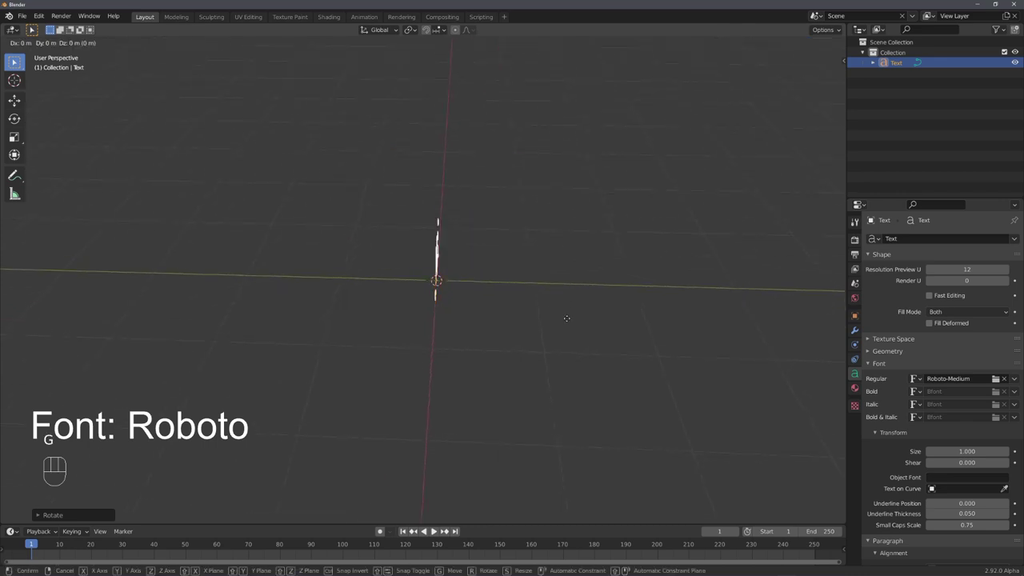
left_click(335, 312)
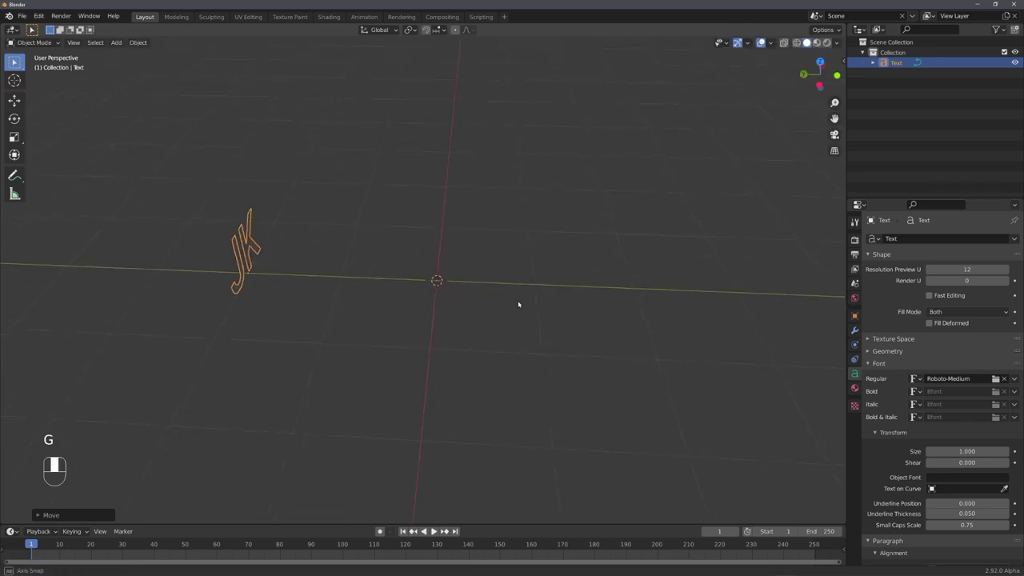
- Add a camera, clear its rotation and location, and rotate it 90° about the X axis to face the text
middle_click_drag(518, 301, 432, 301)
key("shift+a")
left_click(399, 415)
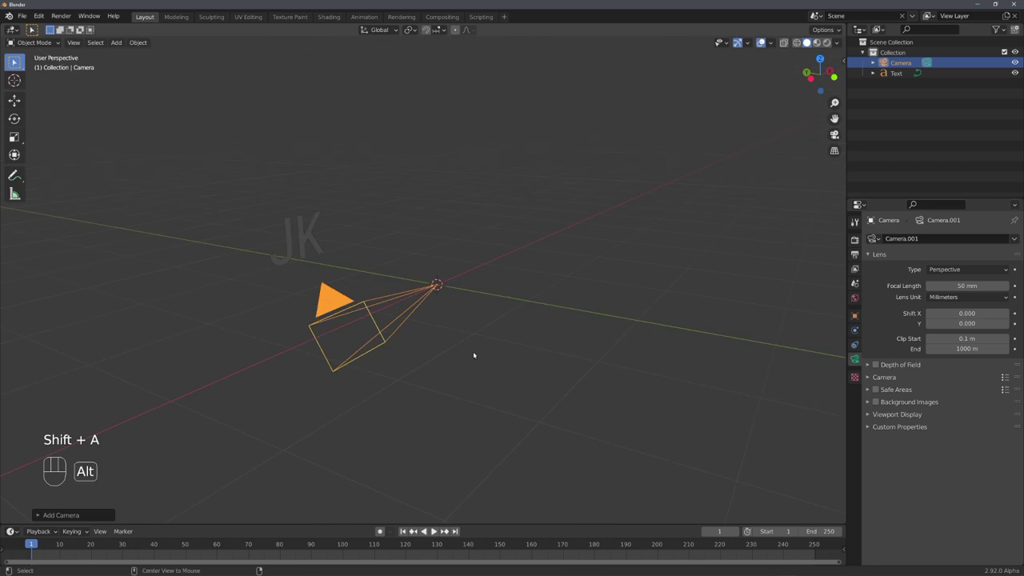
key("alt+r")
key("alt+g")
type("r")
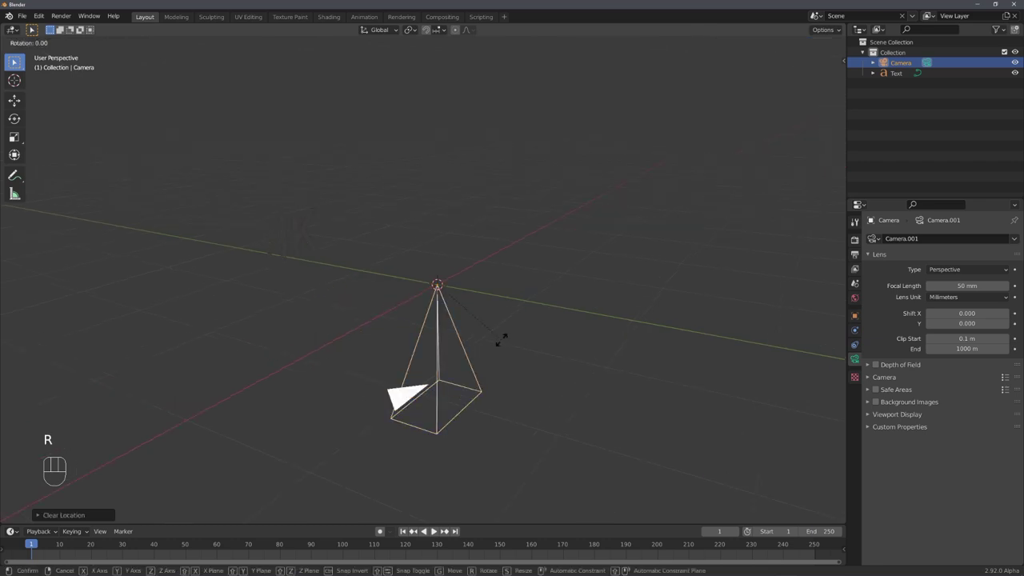
type("x90")
left_click(501, 340)
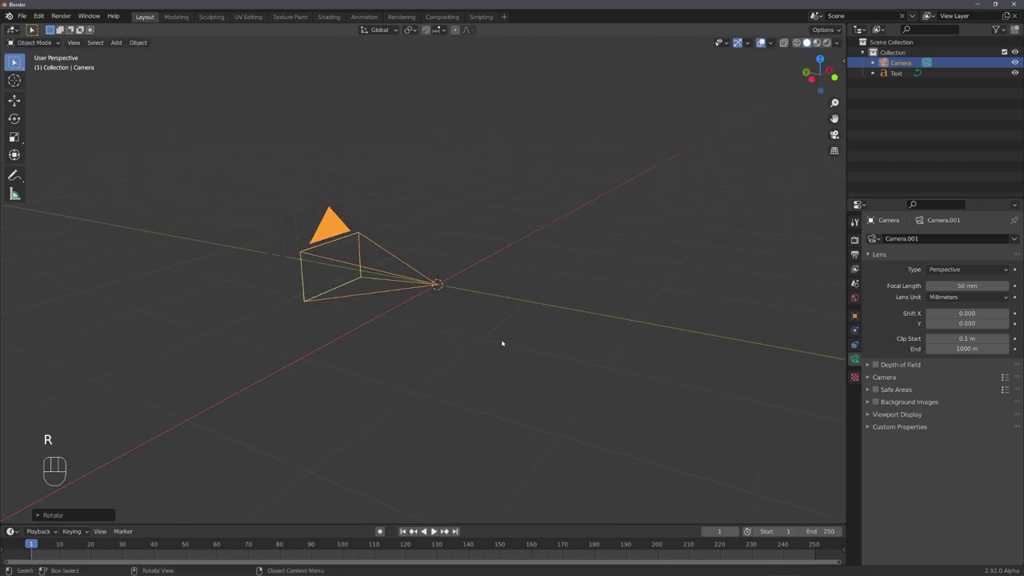
- In camera view, move the camera back along its local Z and raise it along global Z to centre the text in frame
key("KP_0")
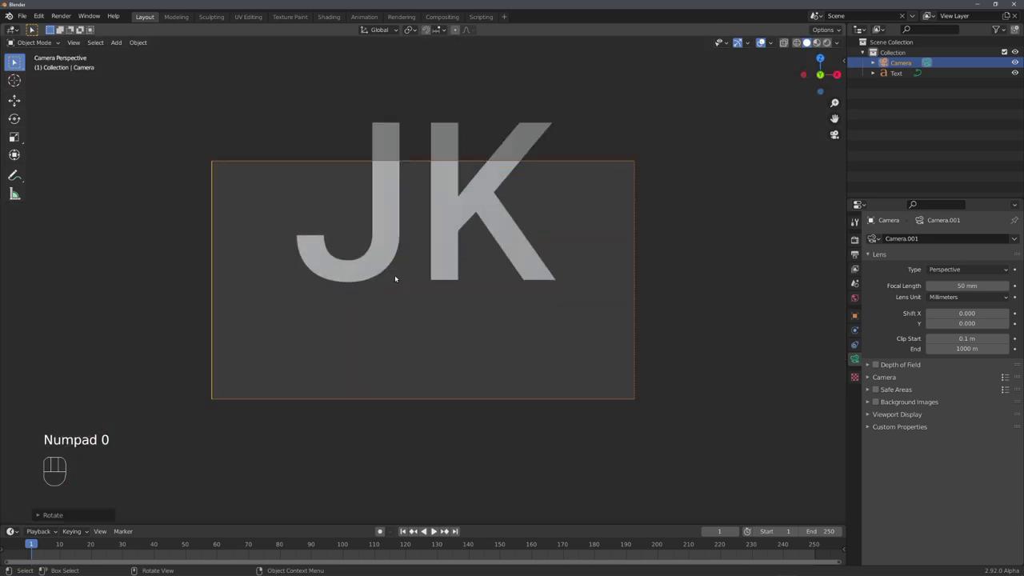
key("g")
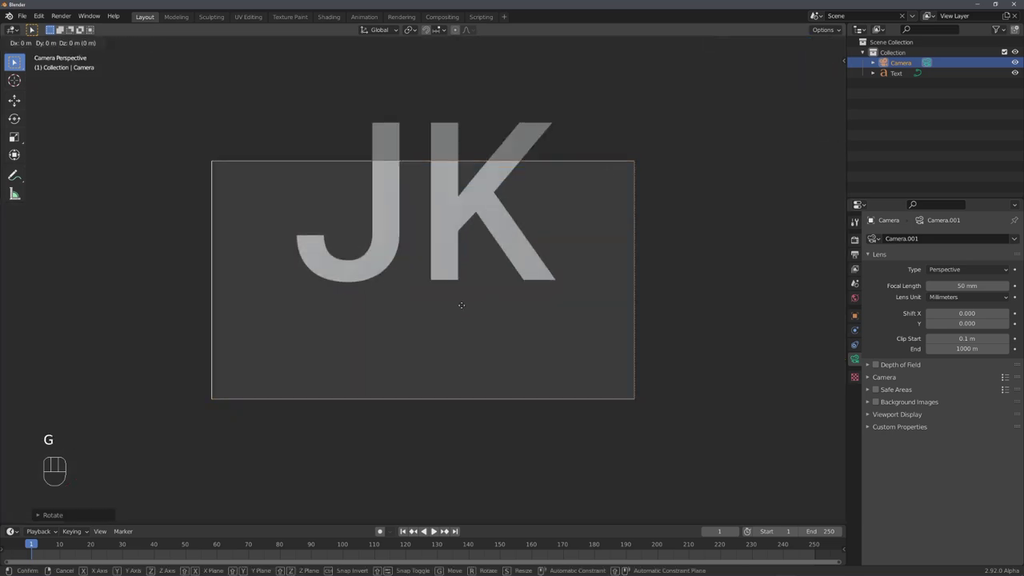
key("z")
key("z")
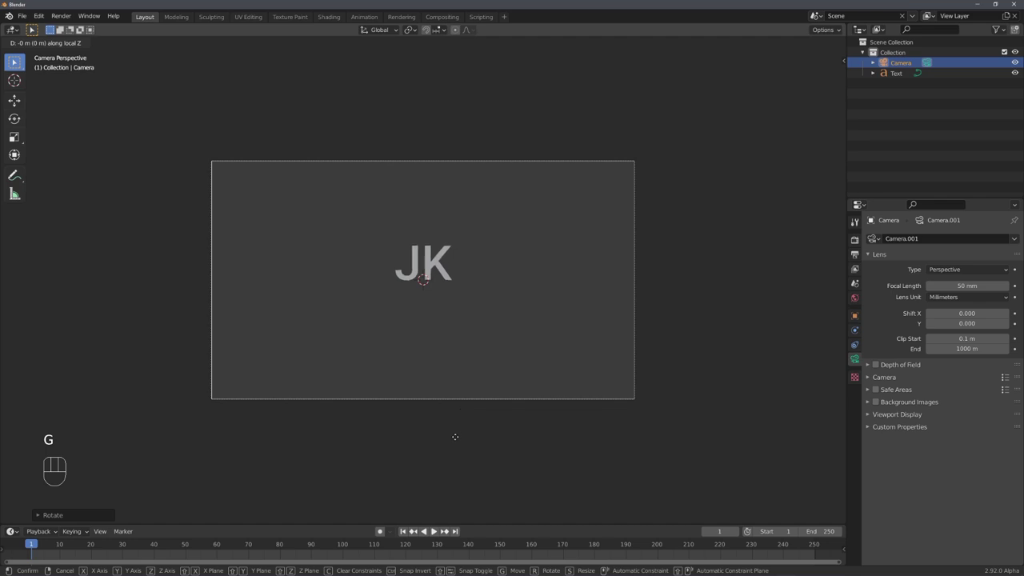
key("z")
key("z")
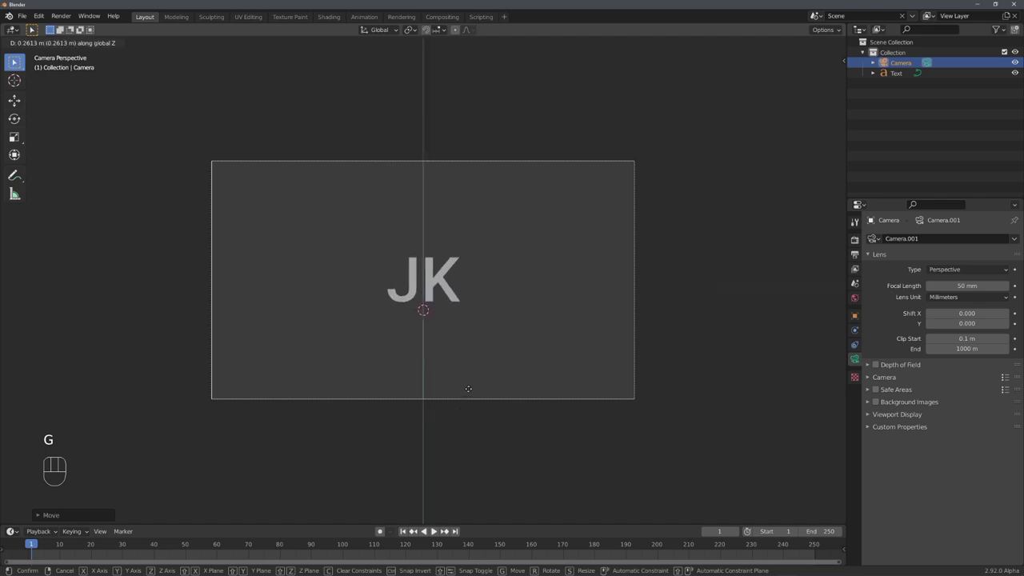
left_click(468, 390)
key("Home")
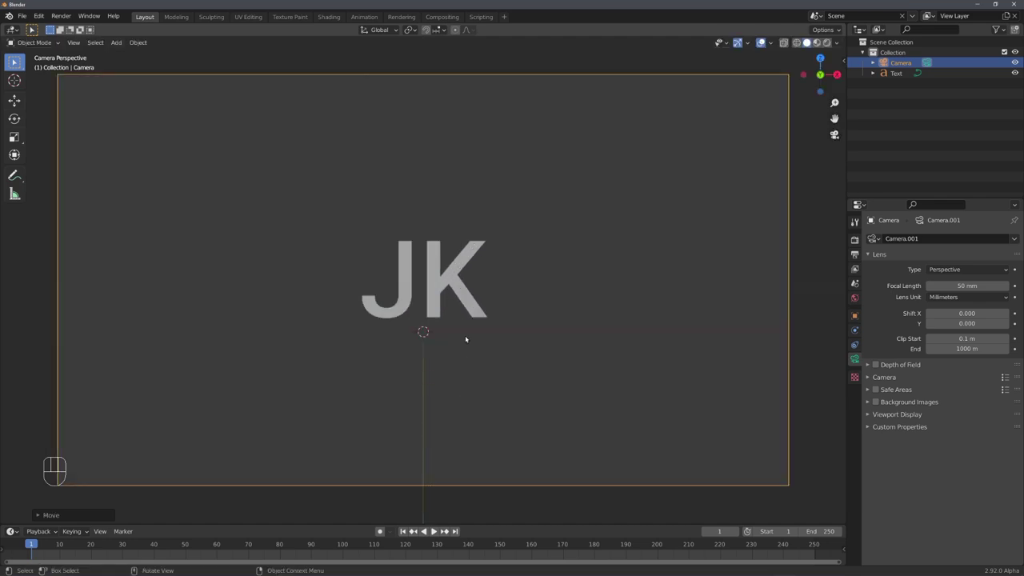
- Switch to the front orthographic view and hide the camera
scroll(396, 230, "up", 3)
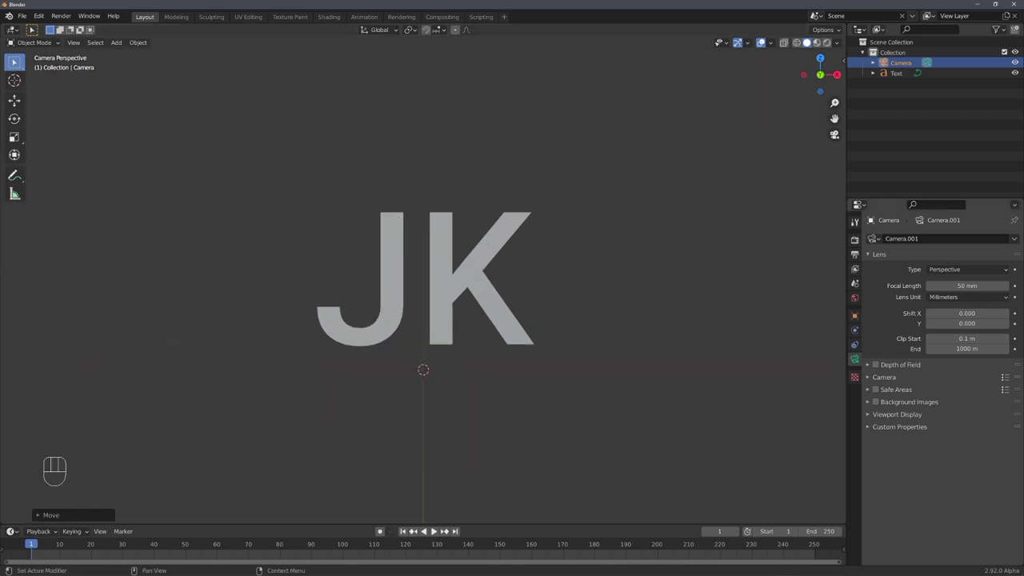
key("KP_1")
scroll(484, 237, "up", 6)
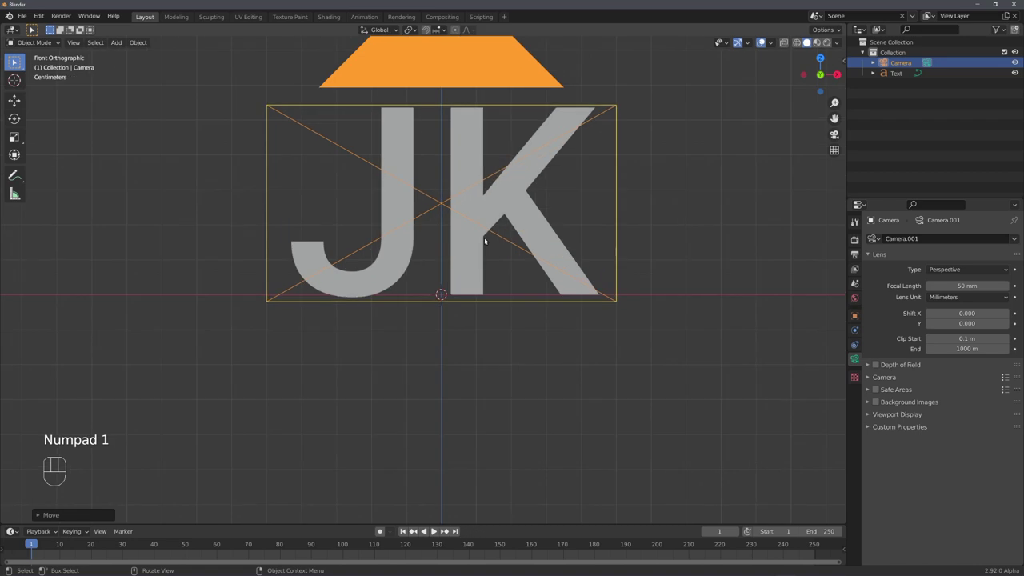
scroll(481, 239, "down", 3)
scroll(484, 238, "up", 2, "shift")
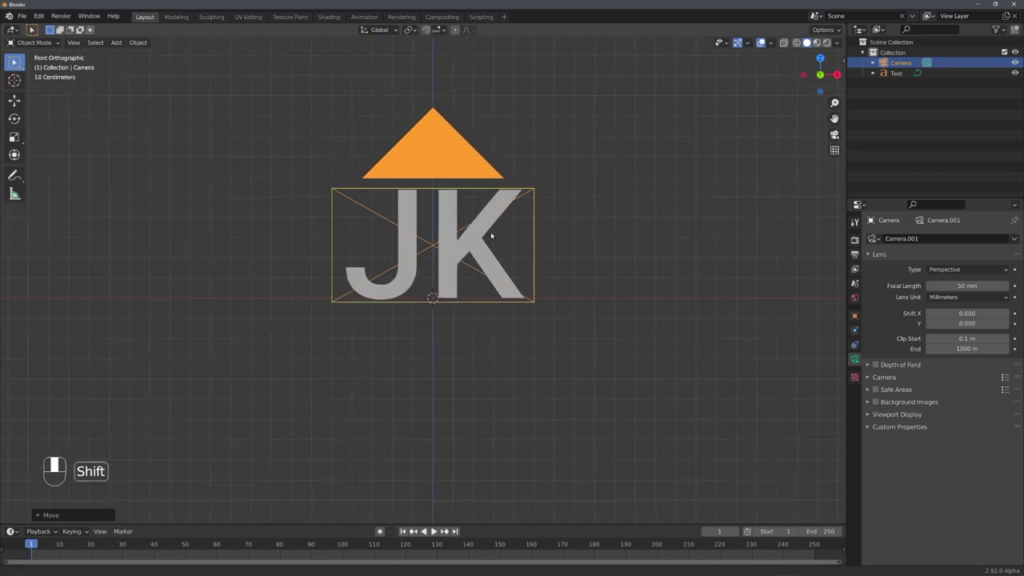
key("h")
scroll(486, 256, "up", 3, "shift")
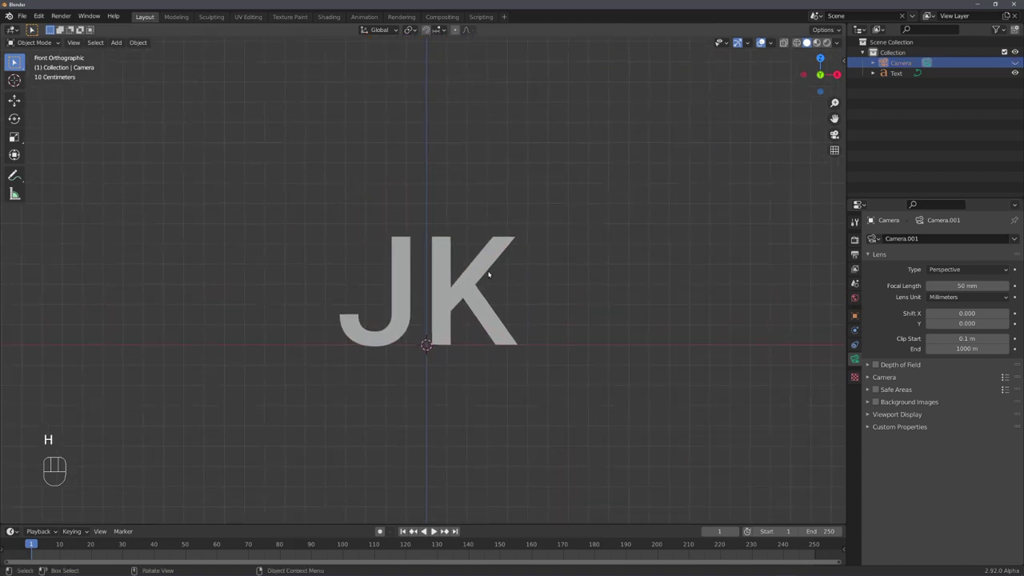
scroll(494, 279, "up", 4)
key("shift+a")
left_click_drag(473, 80, 229, 154)
mouse_move(200, 163)
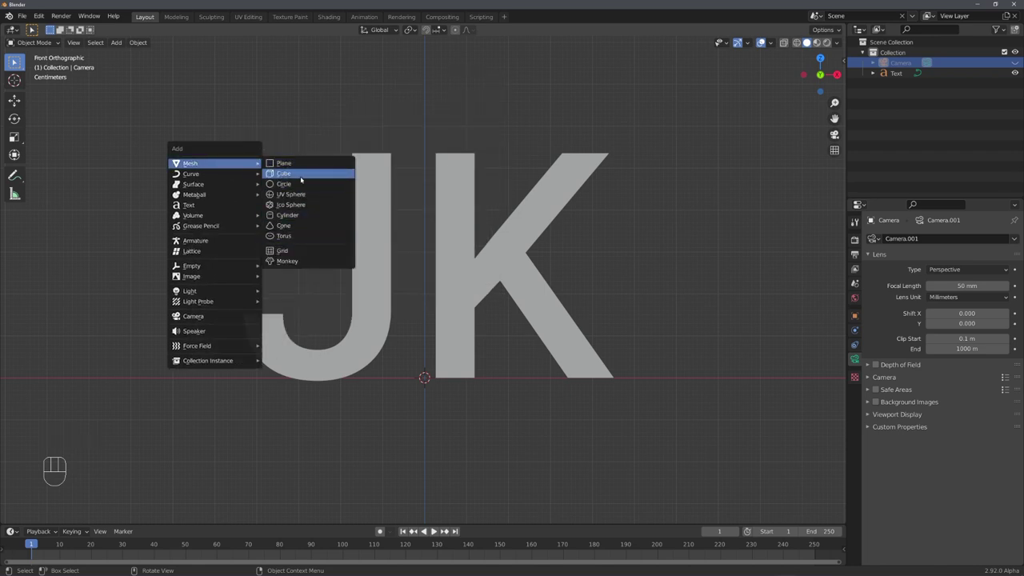
key("Escape")
key("shift+a")
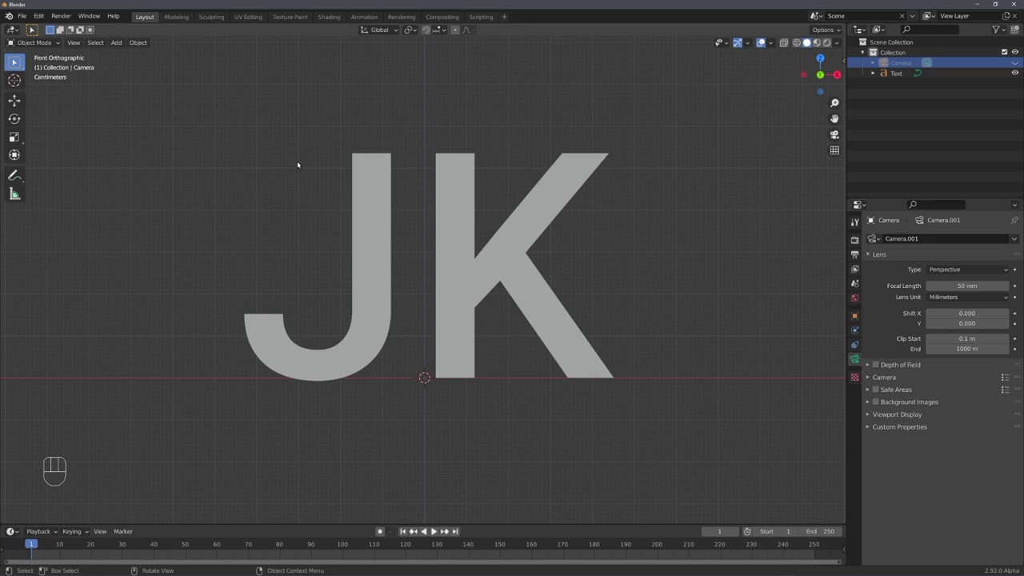
- Find the extra objects add-ons in the preferences and enable Add Mesh: Extra Objects
key("F4")
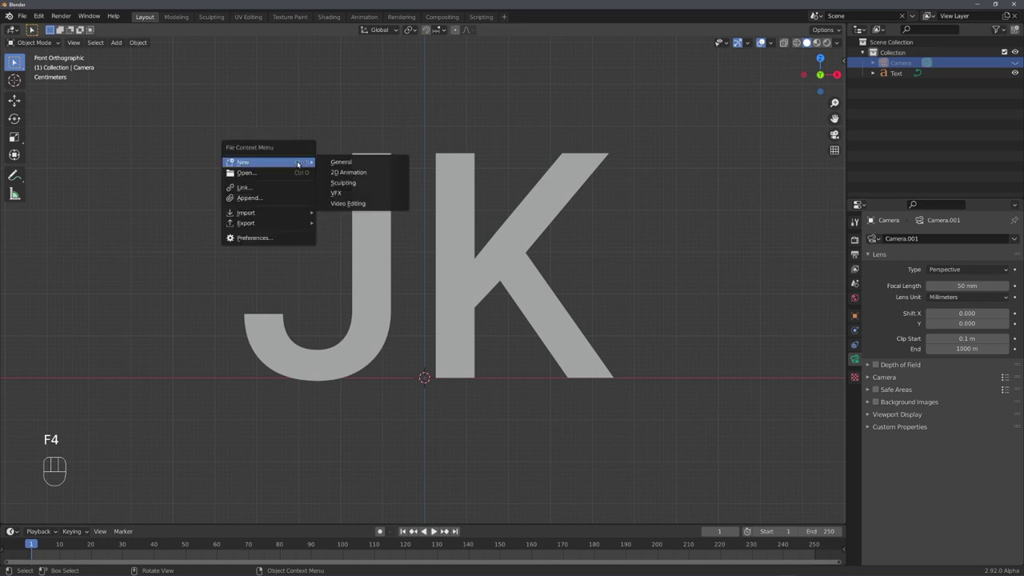
left_click(277, 239)
left_click(405, 137)
type("extra")
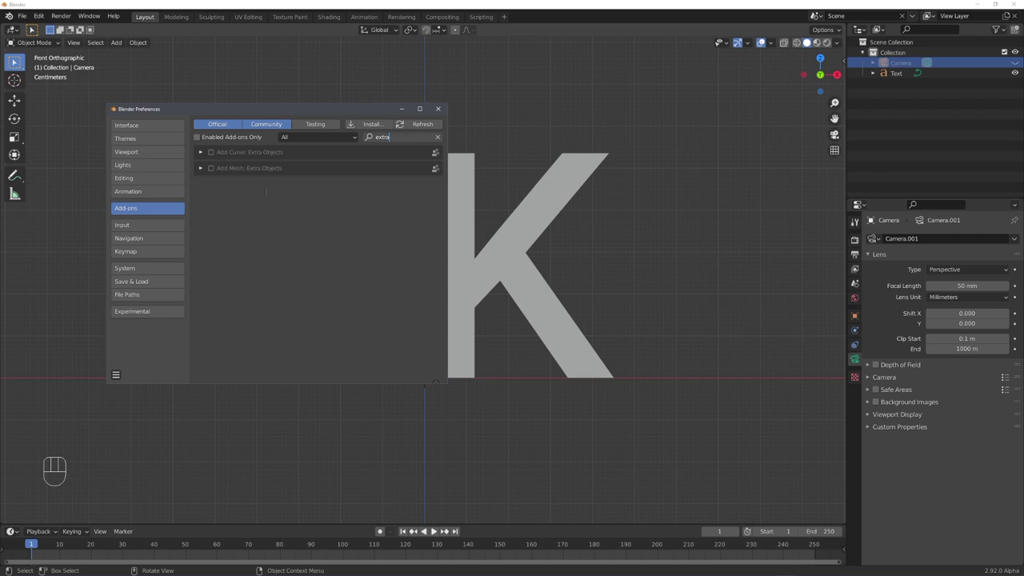
key("Return")
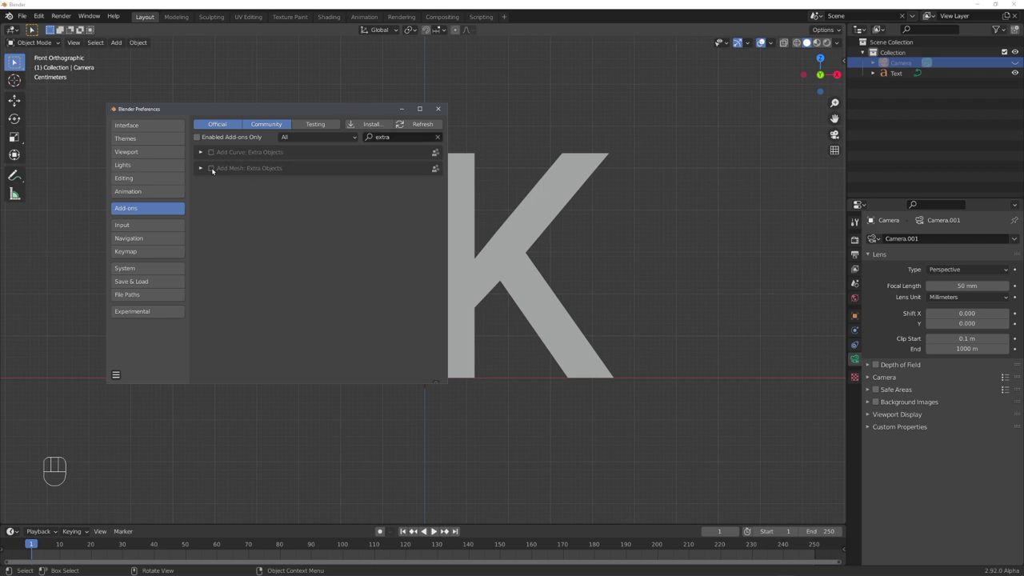
left_click(437, 108)
- Add a cube mesh at the origin
key("shift+a")
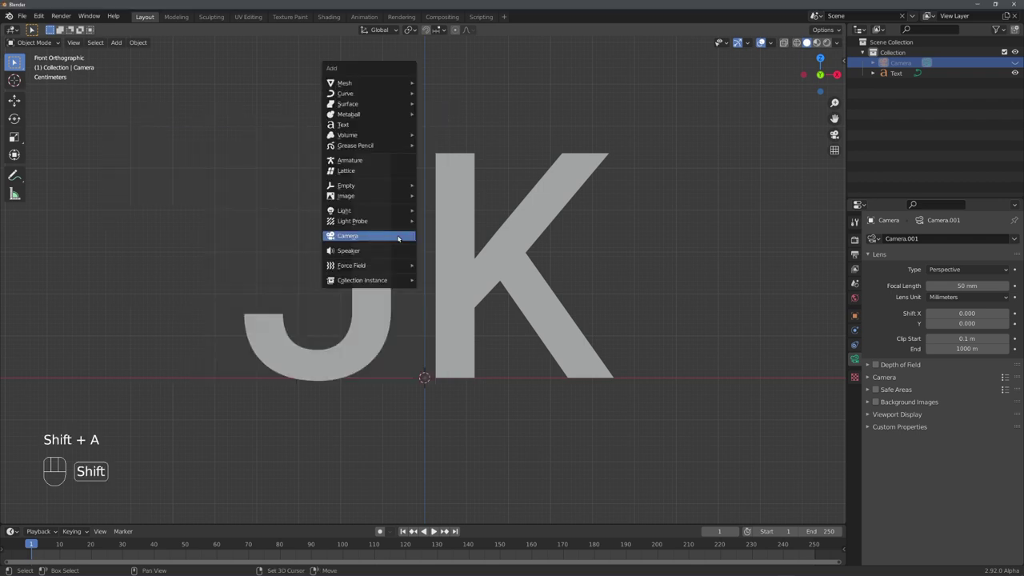
mouse_move(368, 83)
mouse_move(459, 211)
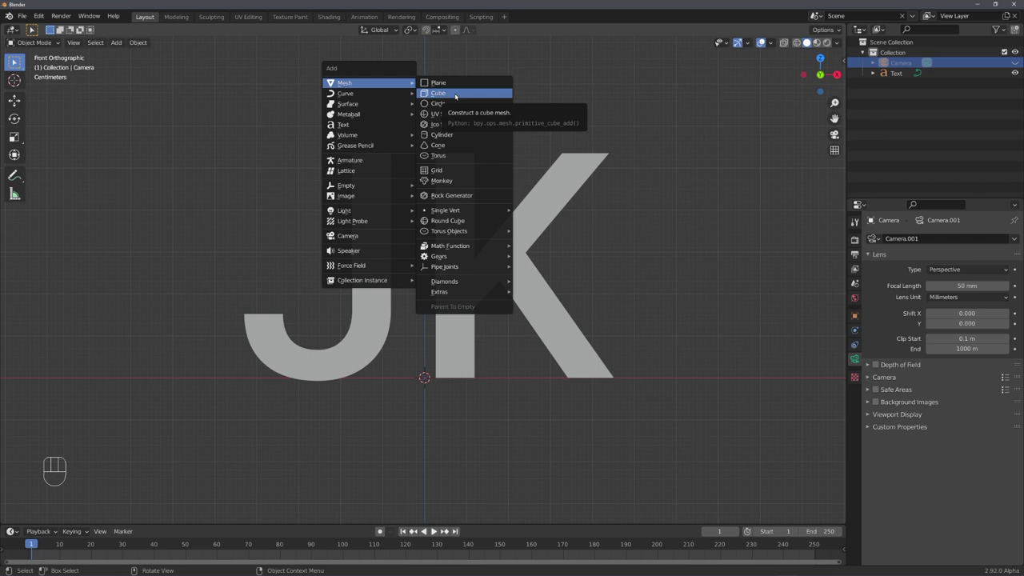
left_click(455, 96)
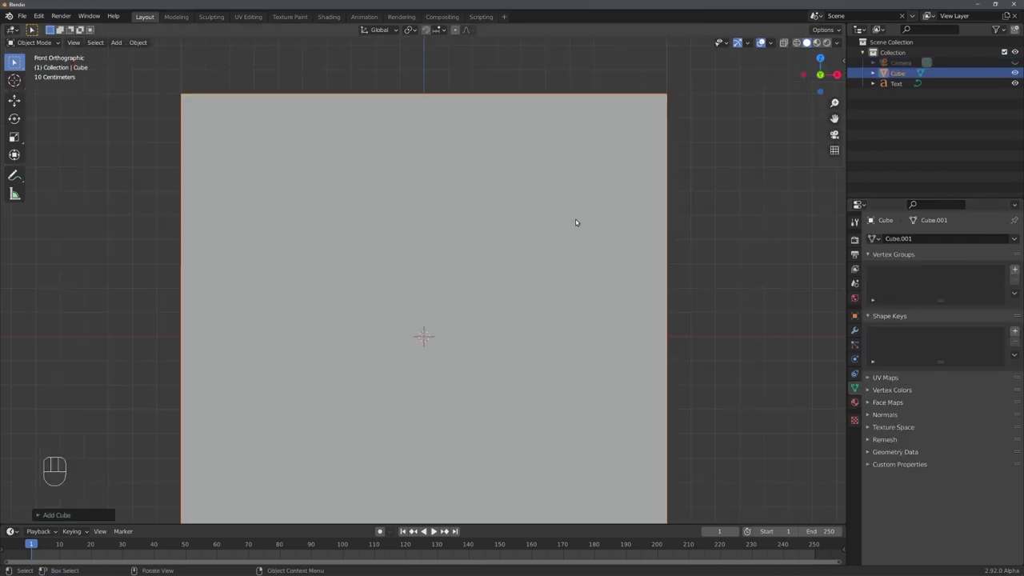
- Scale the cube down in front view to about the stroke width of the JK letters
scroll(575, 222, "down", 3)
key("s")
left_click(446, 304)
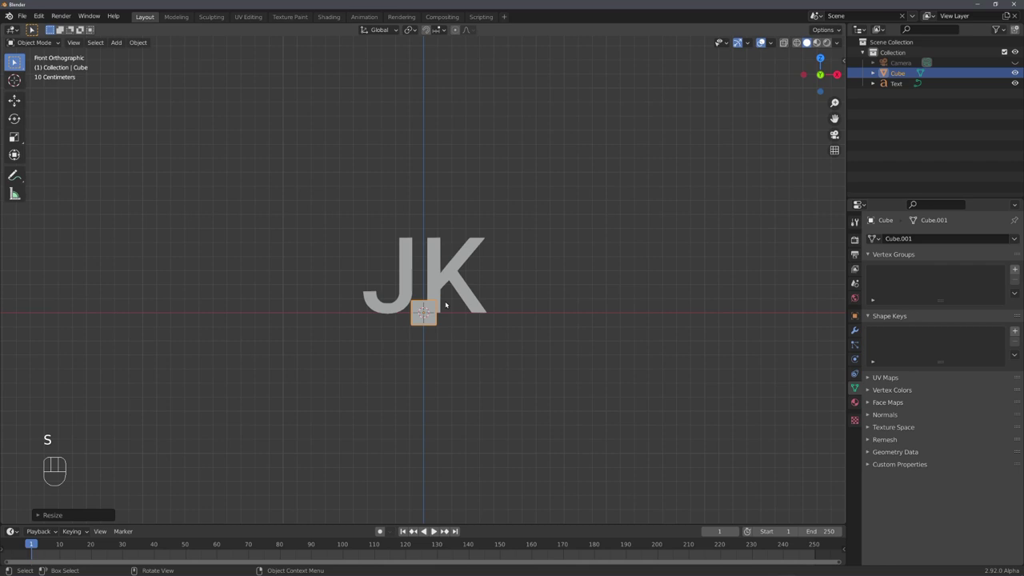
scroll(446, 305, "up", 5)
key("s")
left_click(473, 354)
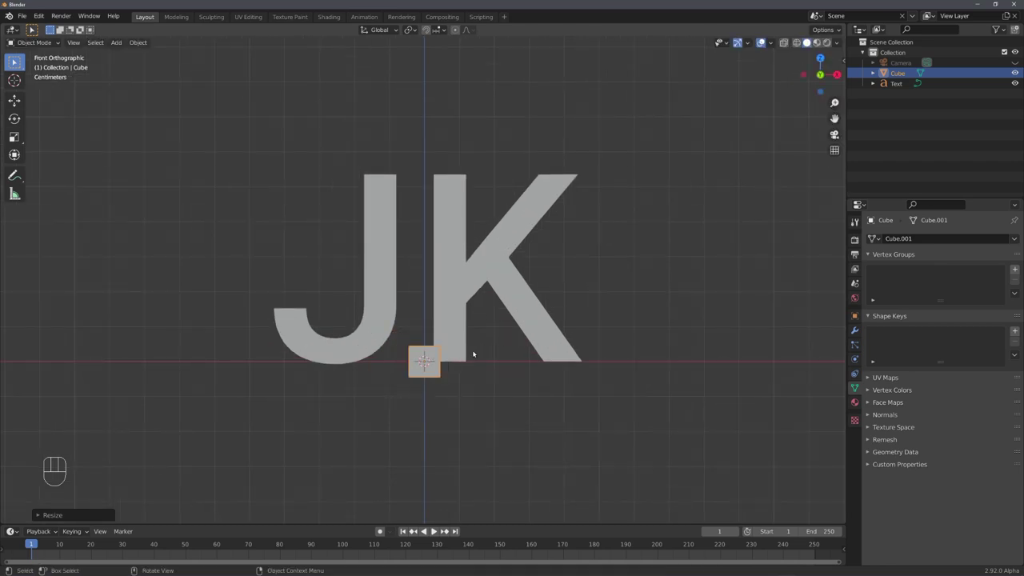
scroll(455, 358, "up", 2)
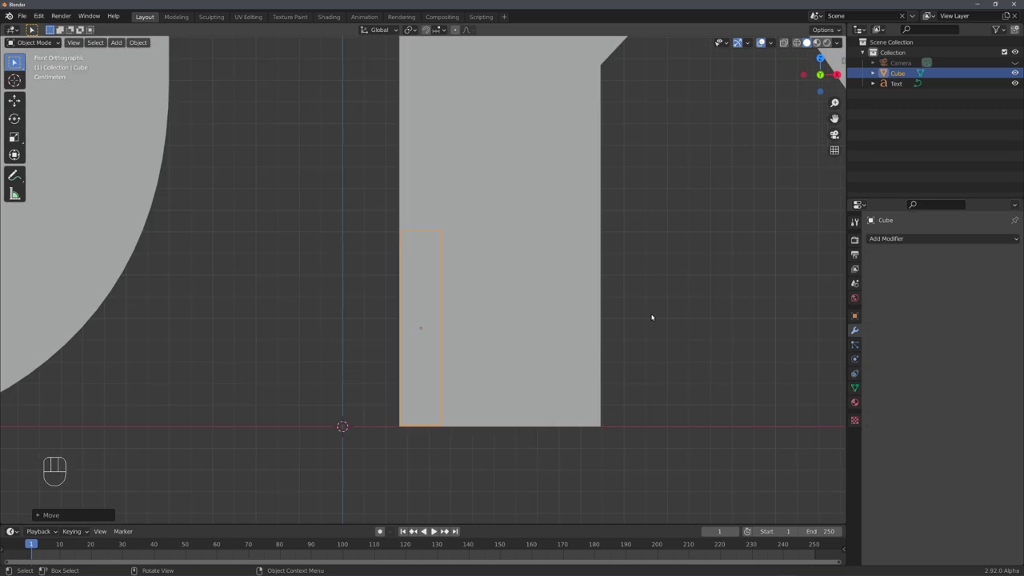
- Add a Bevel modifier to the cube and apply the cube's scale
left_click(899, 240)
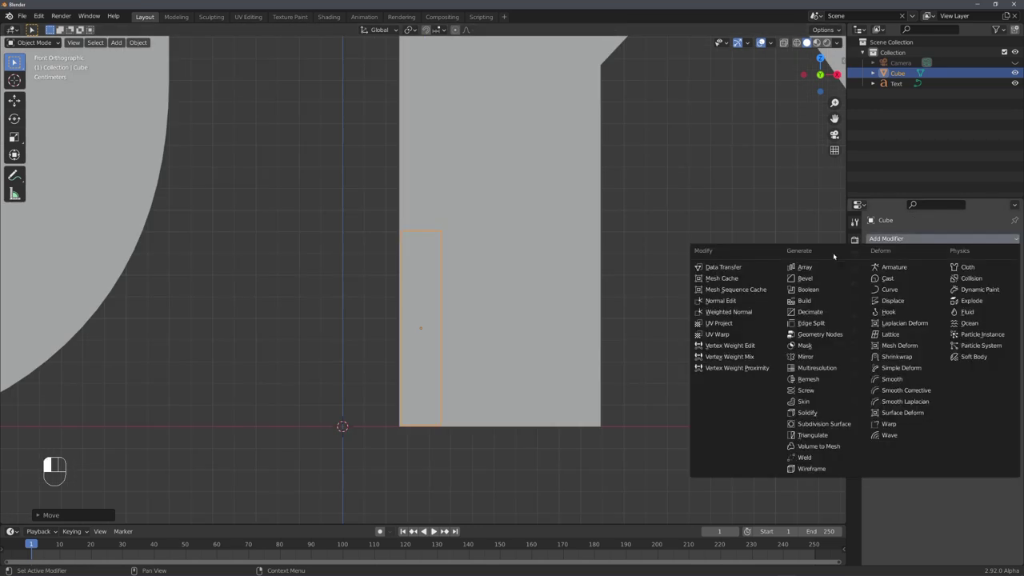
left_click(804, 278)
middle_click_drag(537, 293, 572, 304)
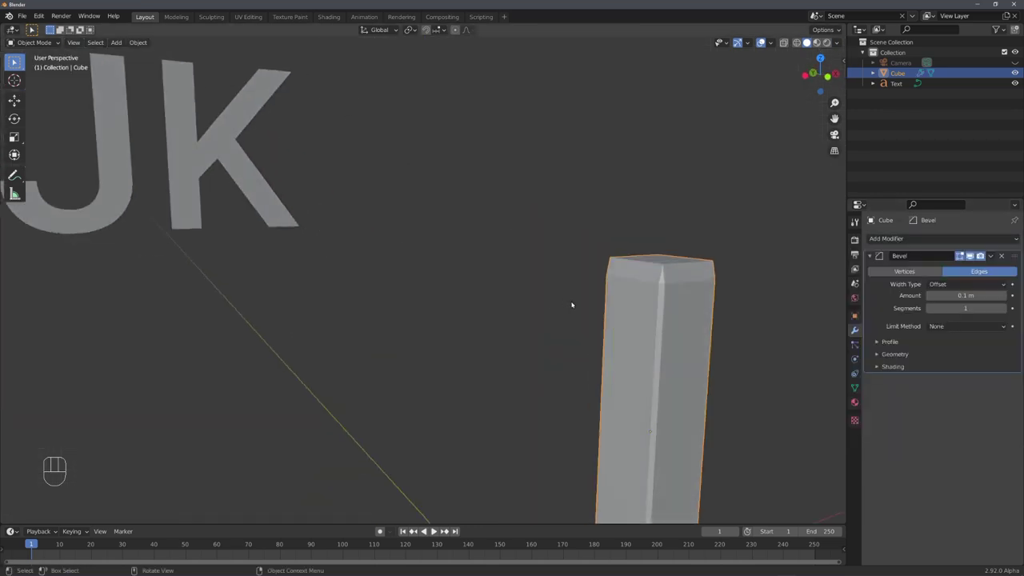
scroll(608, 318, "down", 2)
scroll(608, 317, "up", 1)
key("ctrl+a")
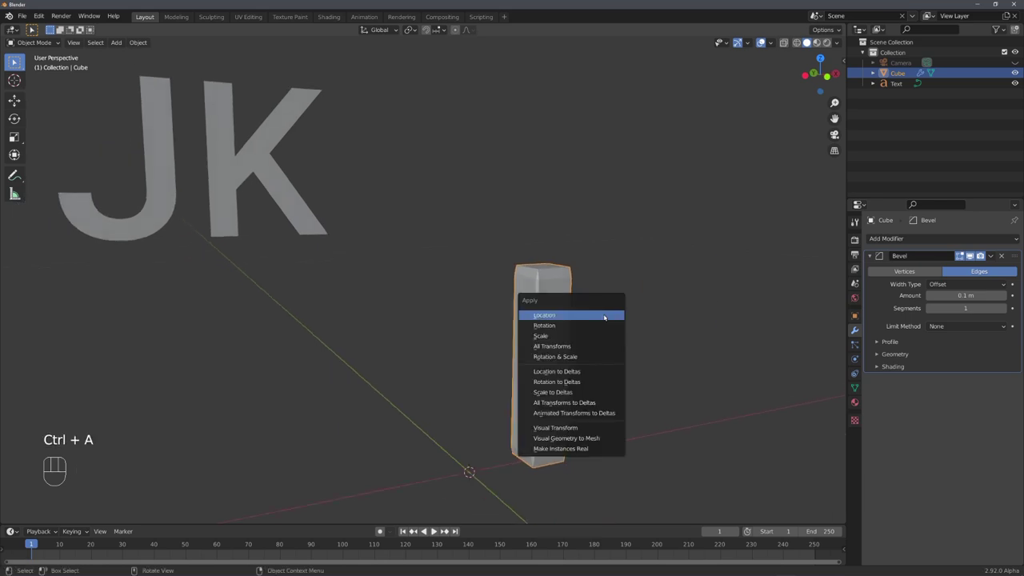
left_click(564, 336)
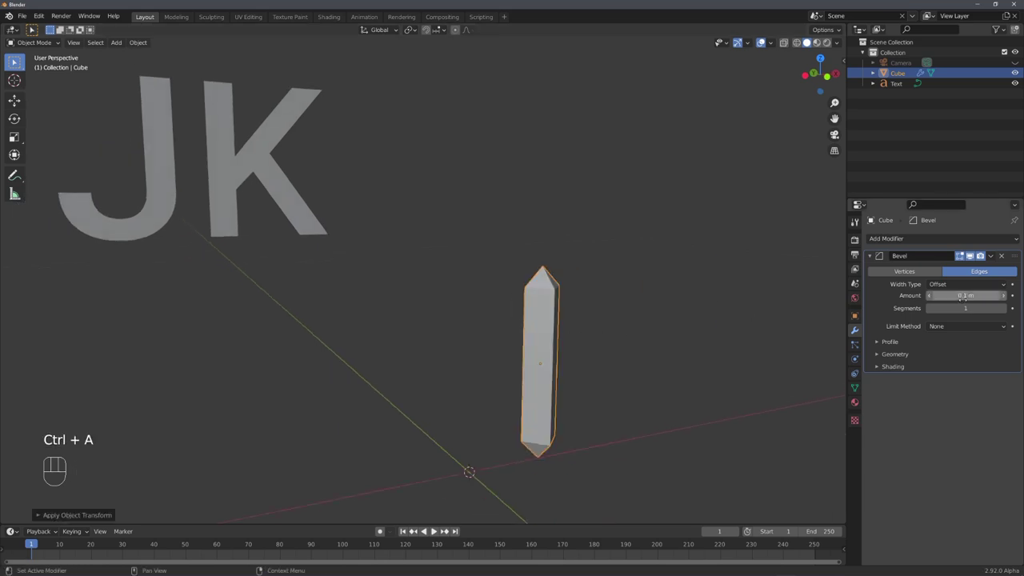
- Limit the bevel by angle and set its amount to 0.001 m with 5 segments, leaving the cube deselected
left_click(962, 326)
left_click(963, 339)
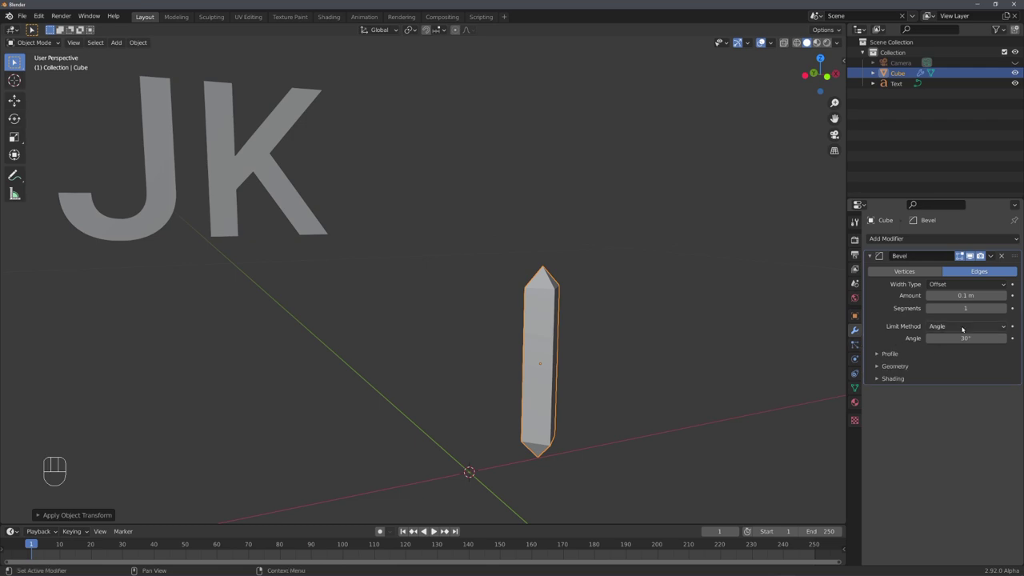
left_click_drag(966, 295, 912, 295, "shift")
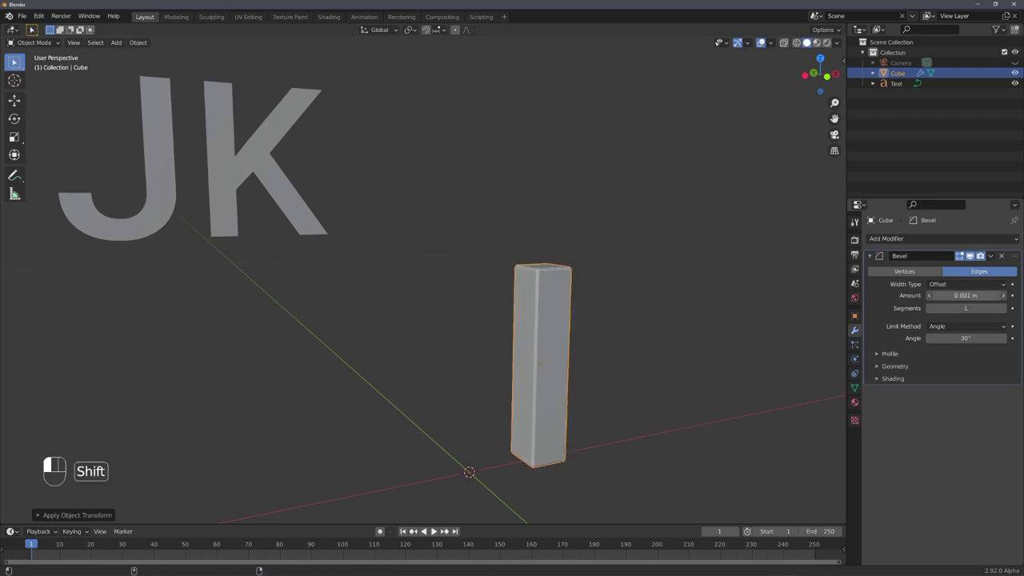
left_click(1003, 308)
left_click(1003, 308)
left_click(1003, 308)
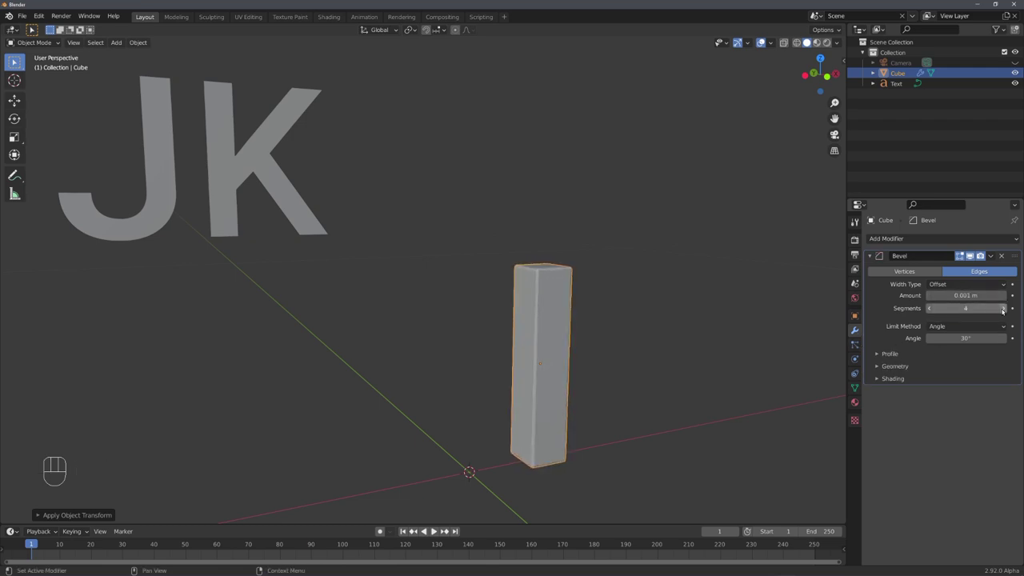
left_click(1003, 309)
key("alt+a")
middle_click_drag(583, 298, 560, 316)
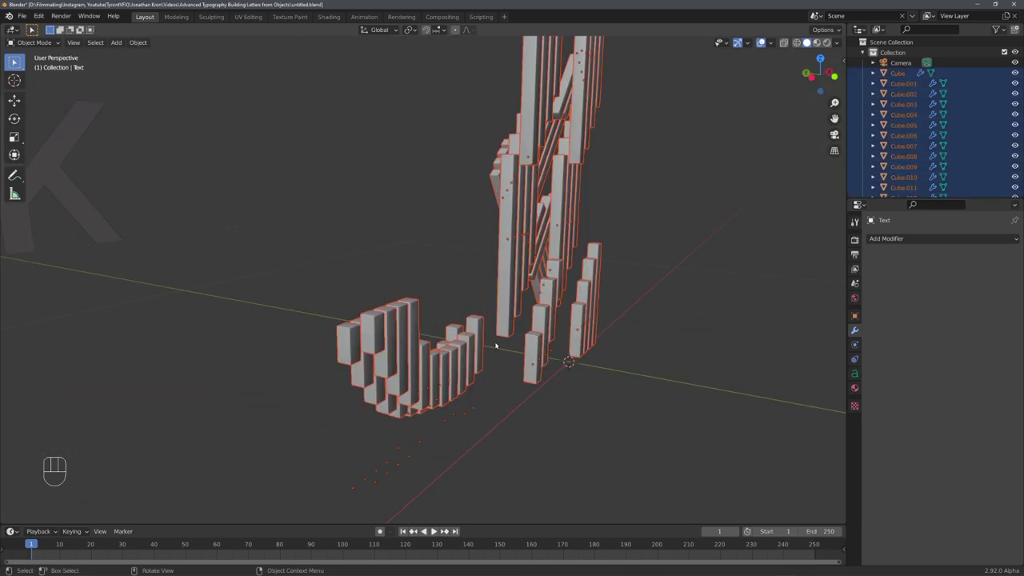
- Apply the object transforms to the selected letter bars and save the file
key("ctrl+a")
left_click(495, 345)
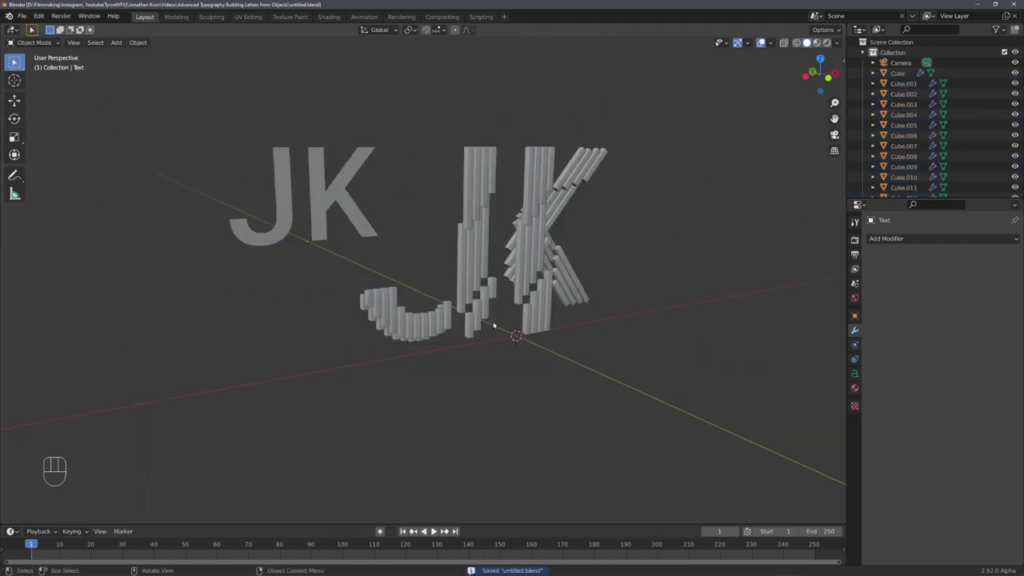
key("ctrl+s")
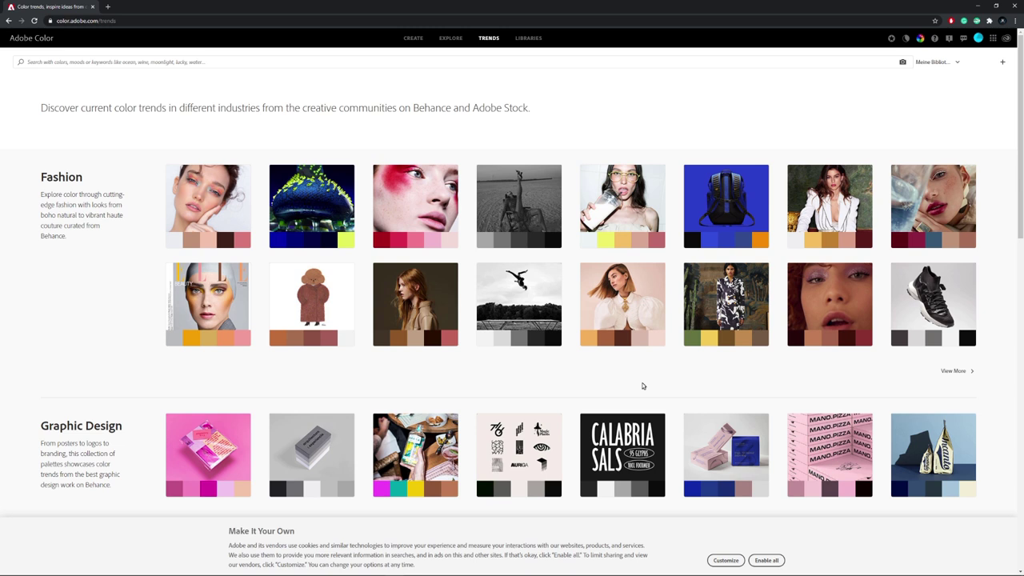
- Switch to the Adobe Color trends page in the browser and open the Travel palette with the compass picture
scroll(642, 386, "down", 3)
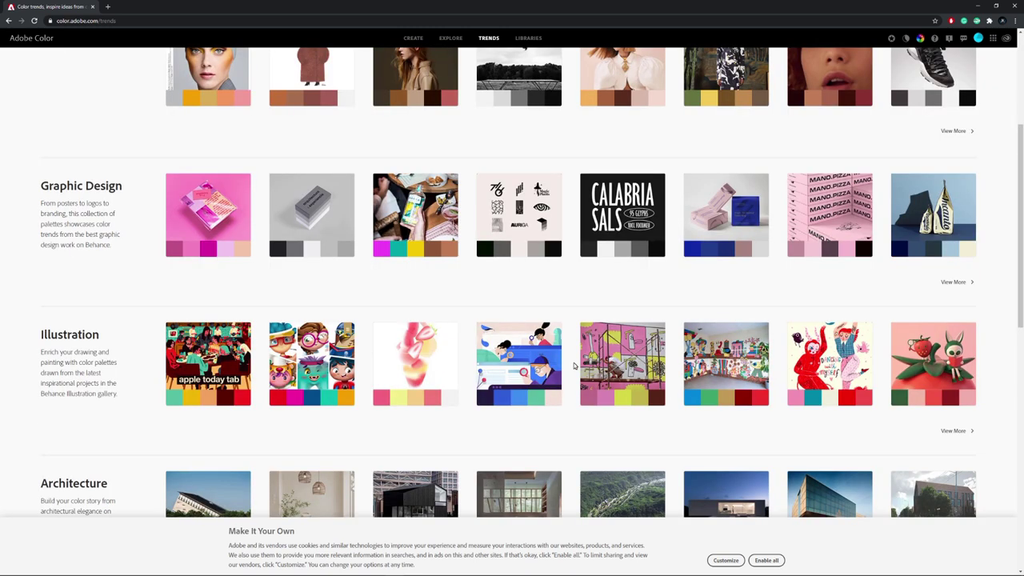
left_click(776, 453)
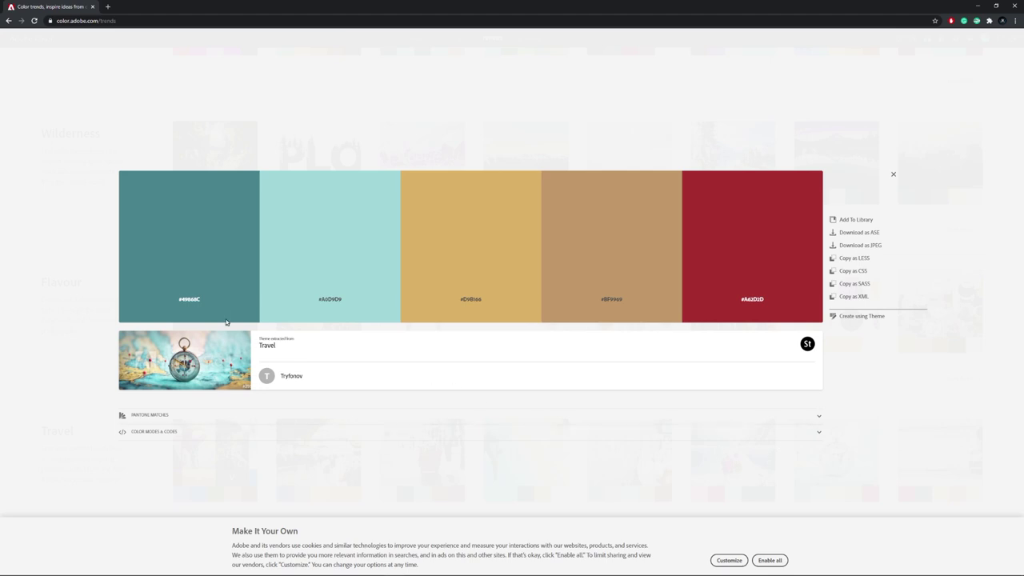
mouse_move(214, 298)
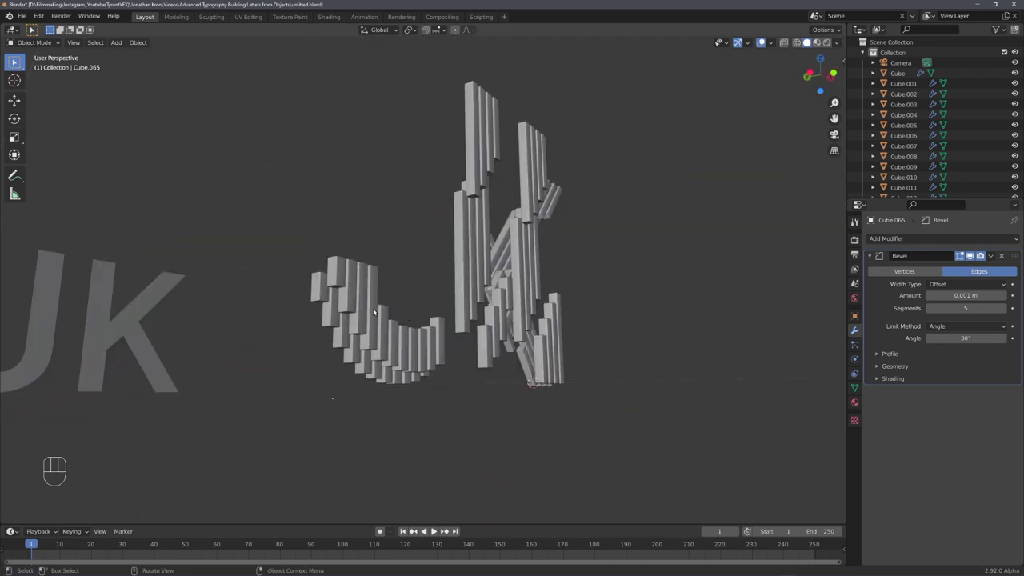
- Select the bars of the J's lower hook in Blender and link the active bar's material to all of them
middle_click_drag(374, 312, 347, 277)
left_click_drag(342, 262, 421, 441)
key("c")
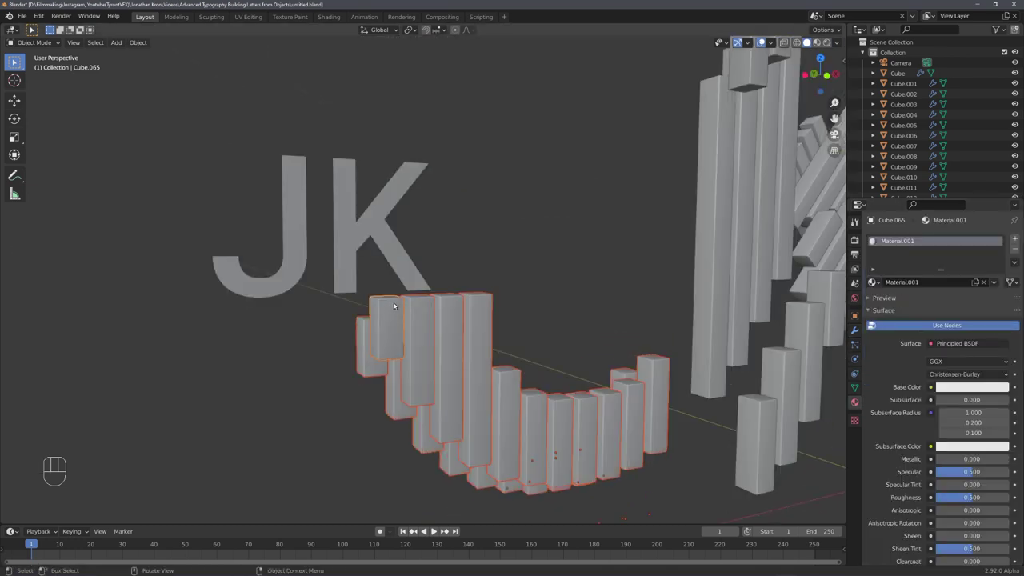
key("ctrl+l")
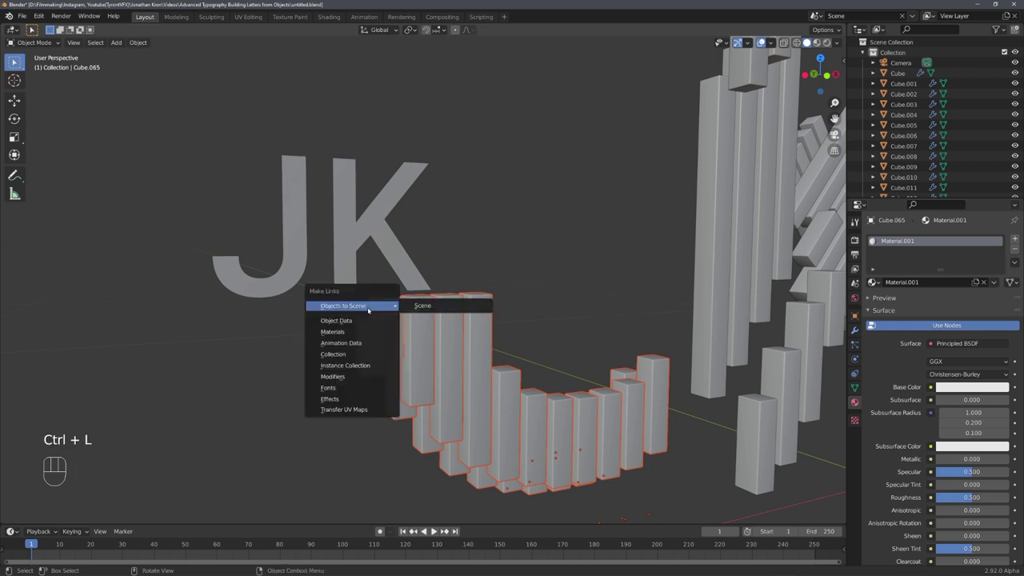
left_click(342, 331)
middle_click_drag(444, 338, 437, 339, "shift")
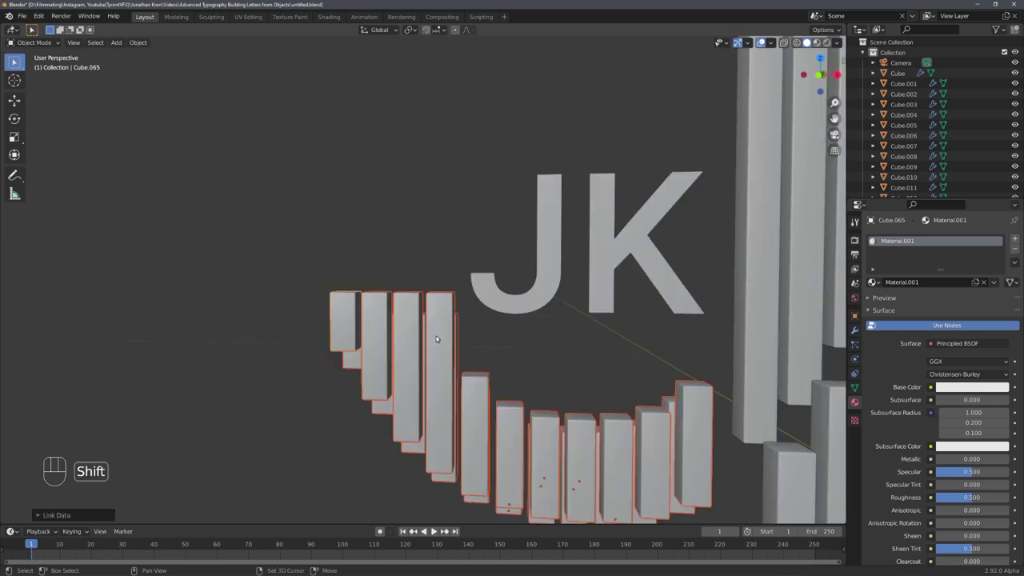
- Add a ColorRamp node to the hook bars' material beside the Principled BSDF
left_click(408, 344, "shift")
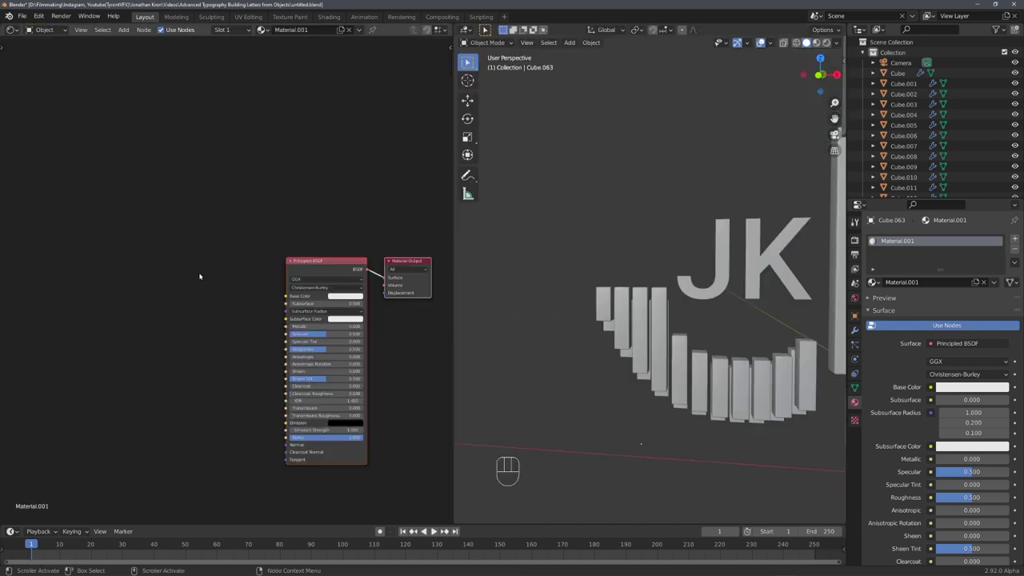
key("shift+a")
left_click(196, 274)
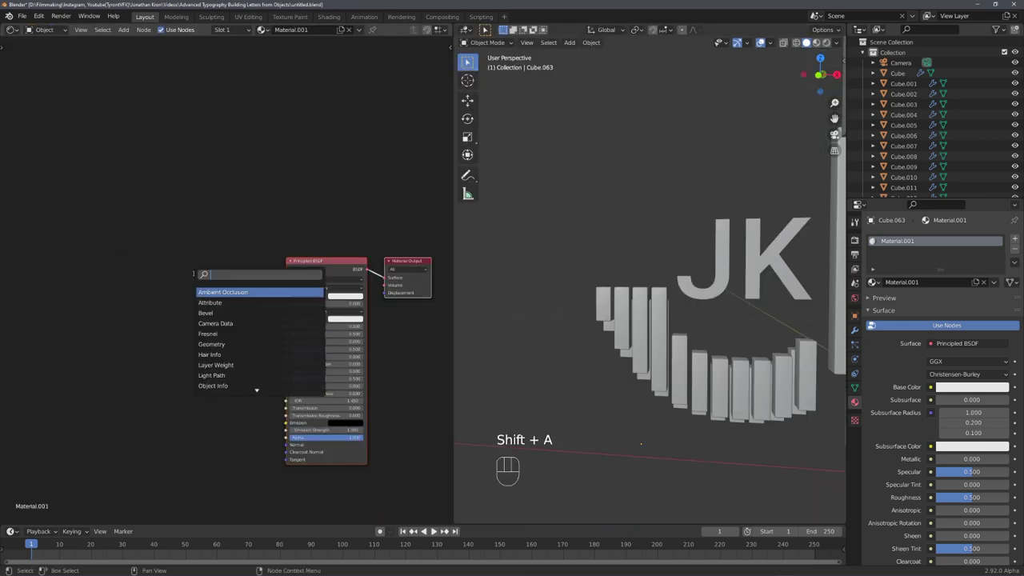
type("color ramp")
key("Return")
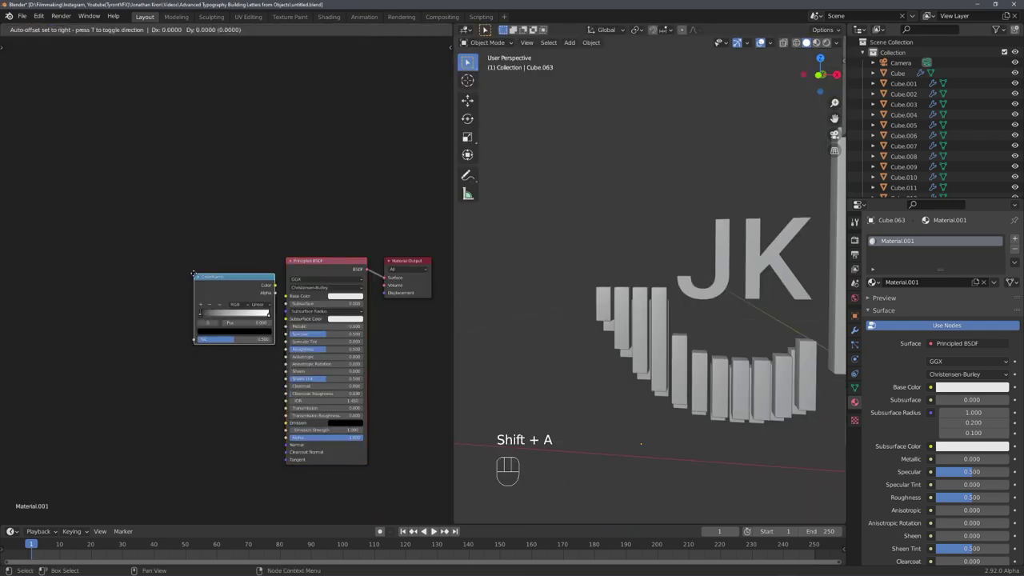
left_click(194, 273)
- Set the ColorRamp's first stop to teal and its last stop to dark red from the Travel palette
scroll(263, 376, "up", 2)
left_click(220, 308)
left_click_drag(256, 240, 256, 171)
left_click(180, 204)
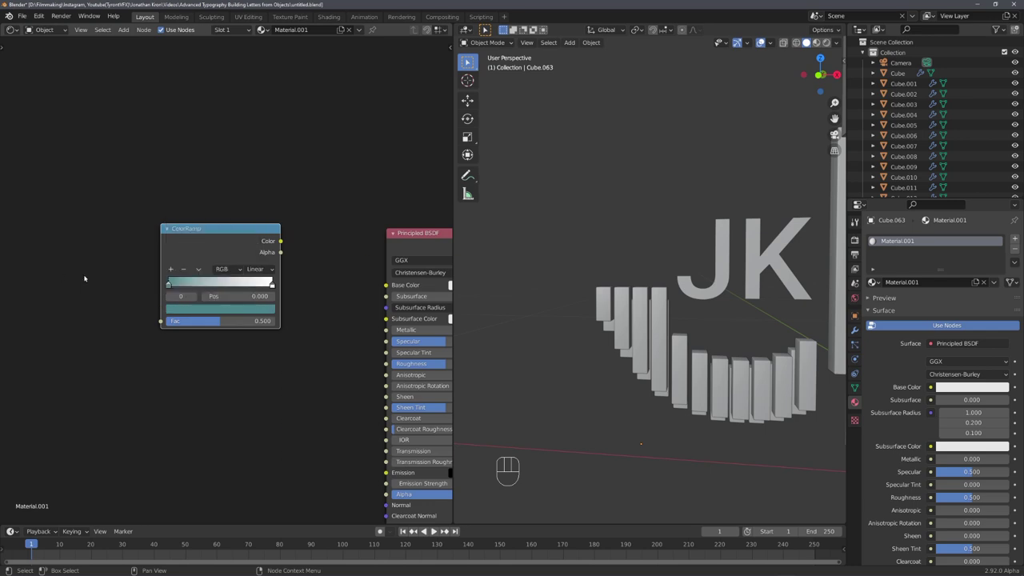
left_click(272, 284)
left_click(220, 309)
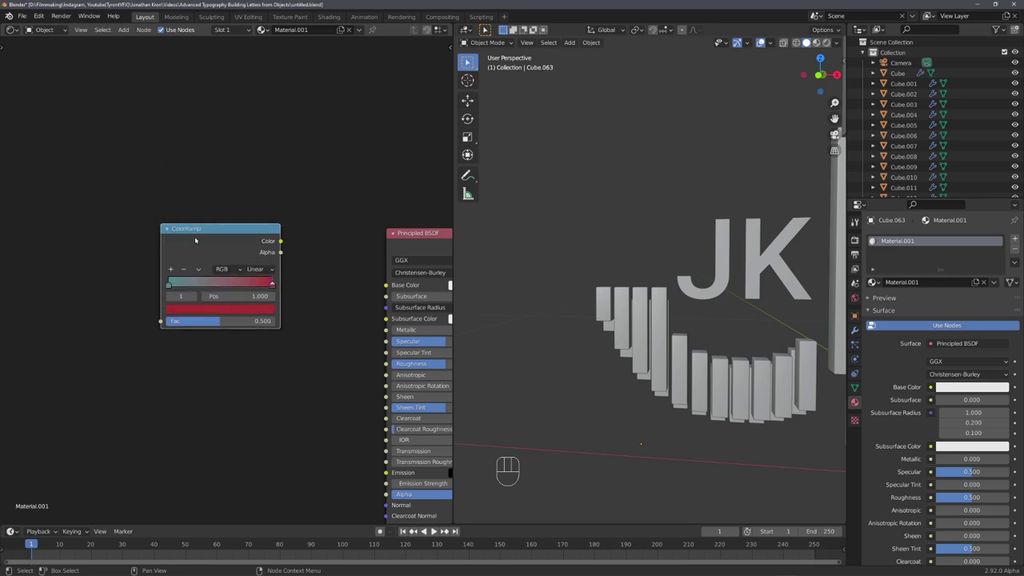
- Add an Object Info node, connecting its Random output to the ColorRamp's Fac and the ramp's Color to Base Color
mouse_move(195, 240)
left_mouse_down()
mouse_move(178, 234)
mouse_move(183, 251)
left_mouse_up()
key("shift+a")
type("objec")
key("Return")
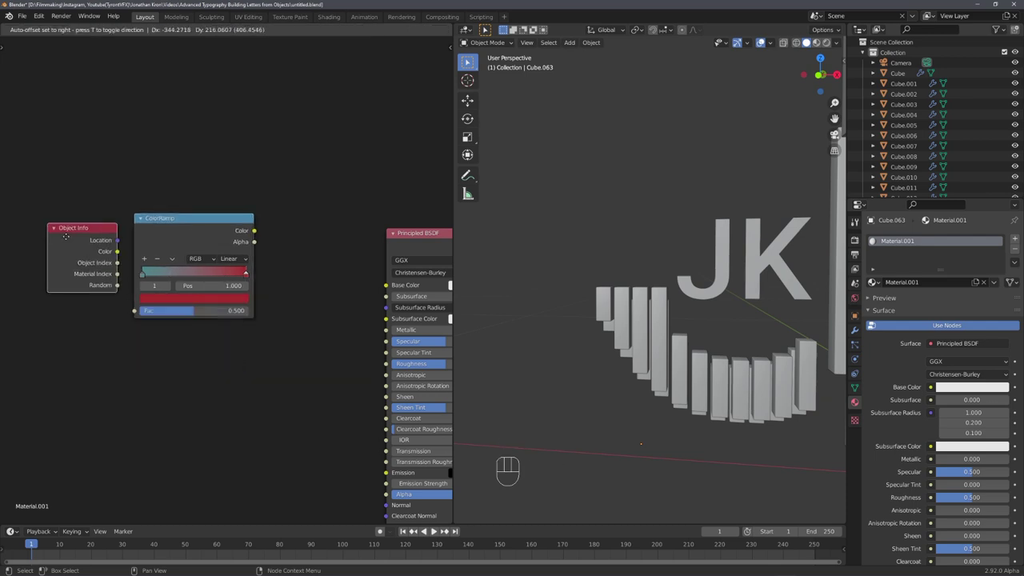
left_click_drag(110, 273, 134, 312)
left_click_drag(254, 230, 385, 285)
middle_click_drag(320, 292, 254, 293)
- Switch the viewport to material preview and inspect the random colours on the J's hook
mouse_move(560, 360)
middle_mouse_down()
mouse_move(635, 368)
mouse_move(700, 350)
middle_mouse_up()
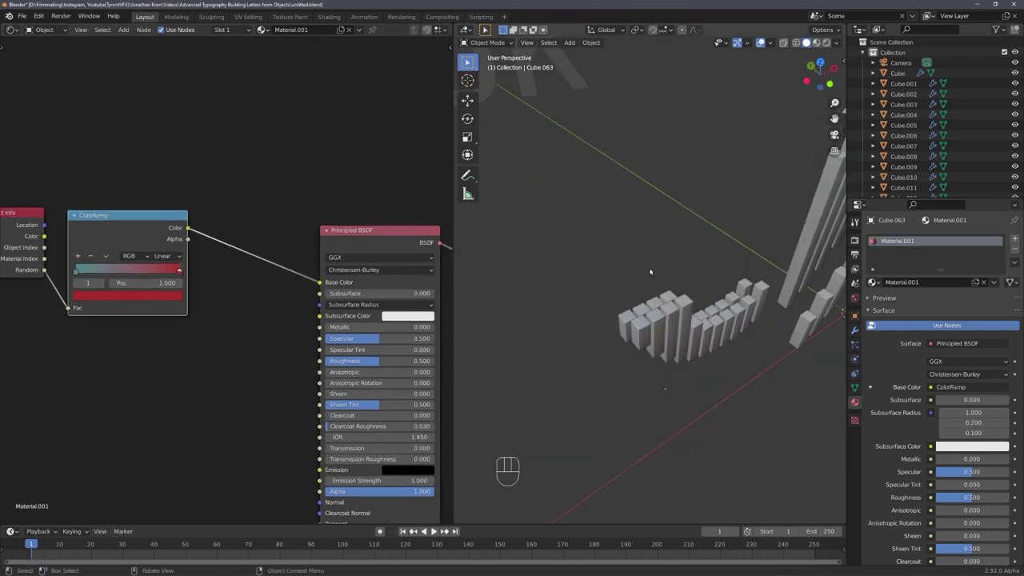
key("z")
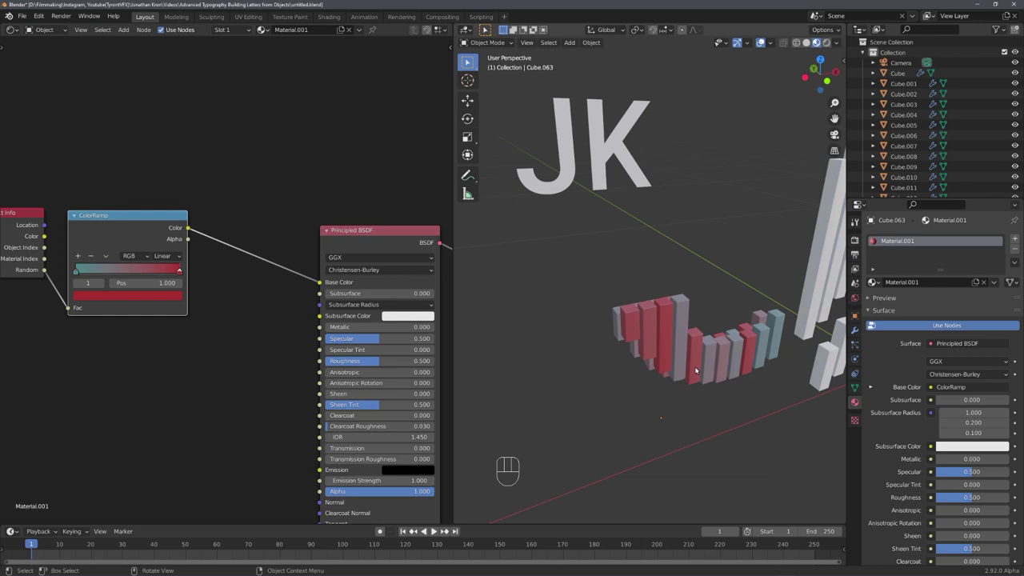
middle_click_drag(695, 371, 636, 371)
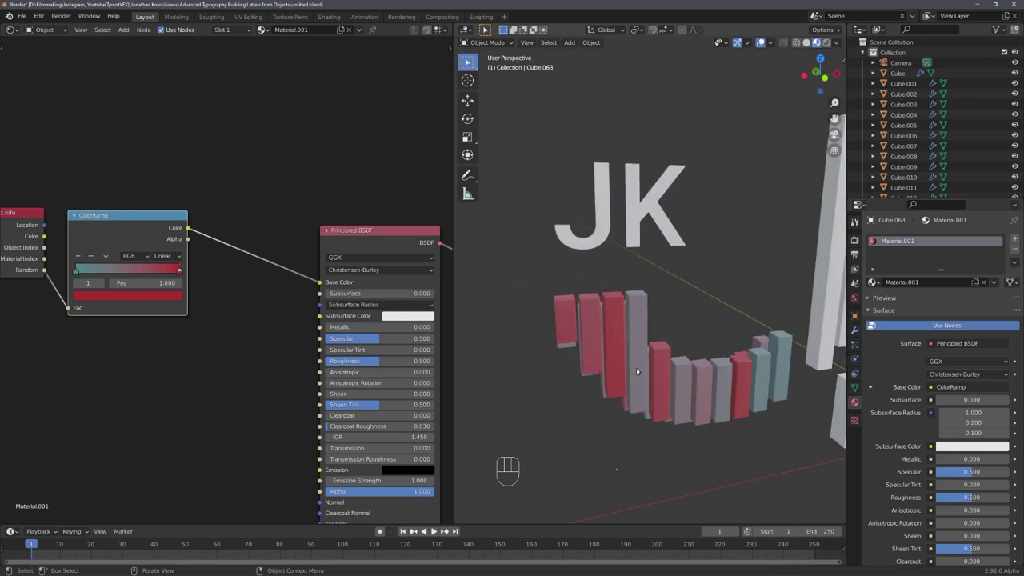
- Select the bars of the J's vertical stem and create a new material for the active bar
middle_click_drag(637, 371, 614, 160)
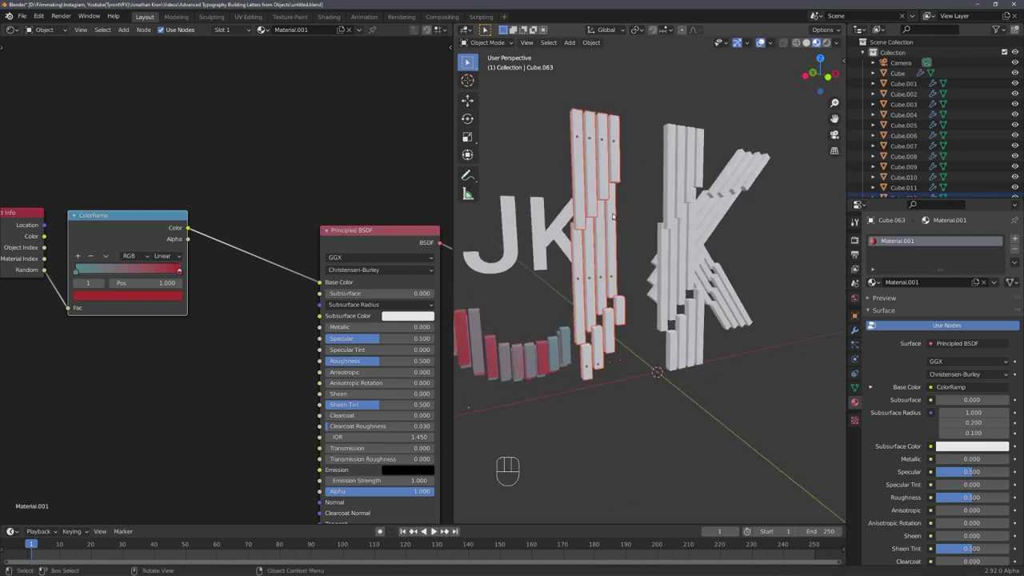
left_click(614, 153, "shift")
left_click(954, 282)
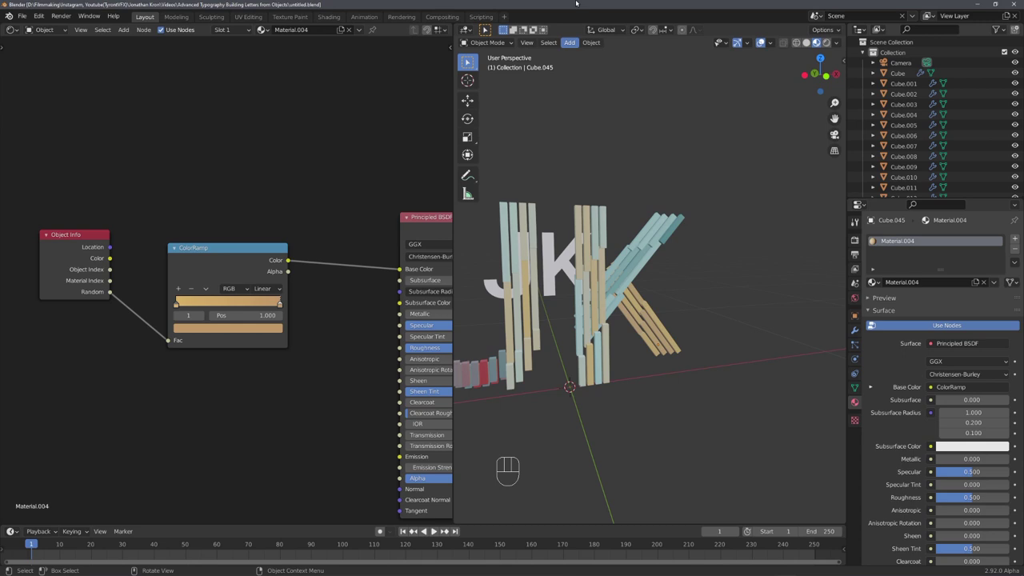
- Select the JK guide text and hide it in the viewport and from renders instead of deleting it
scroll(609, 269, "down", 3)
middle_click_drag(609, 269, 628, 317)
left_click(603, 258)
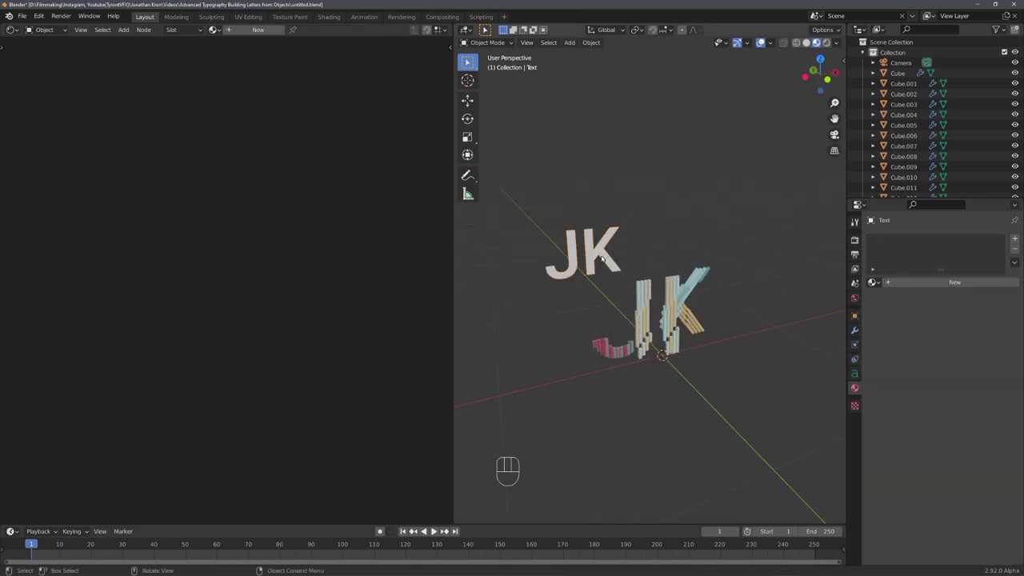
key("x")
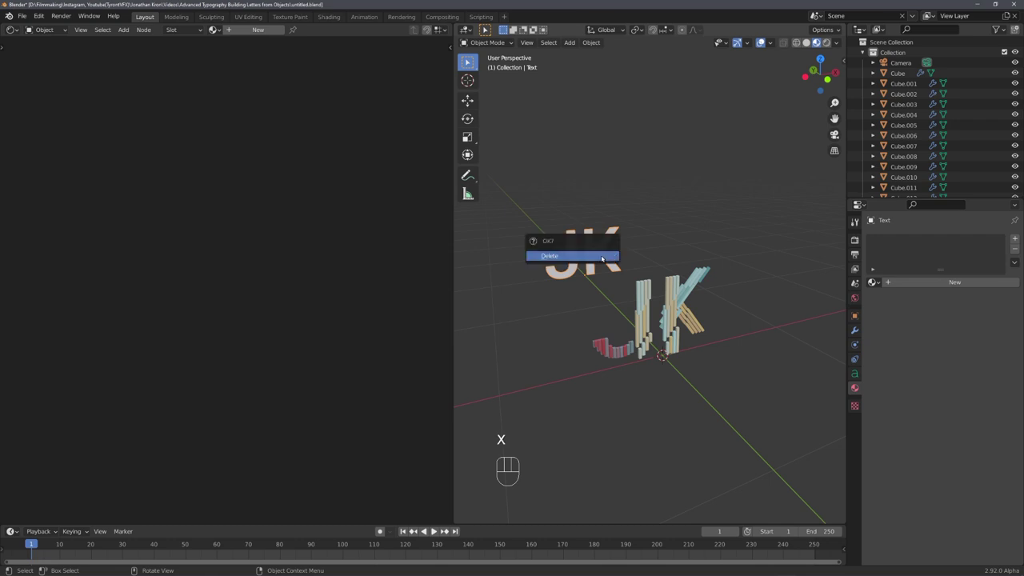
scroll(936, 120, "down", 15)
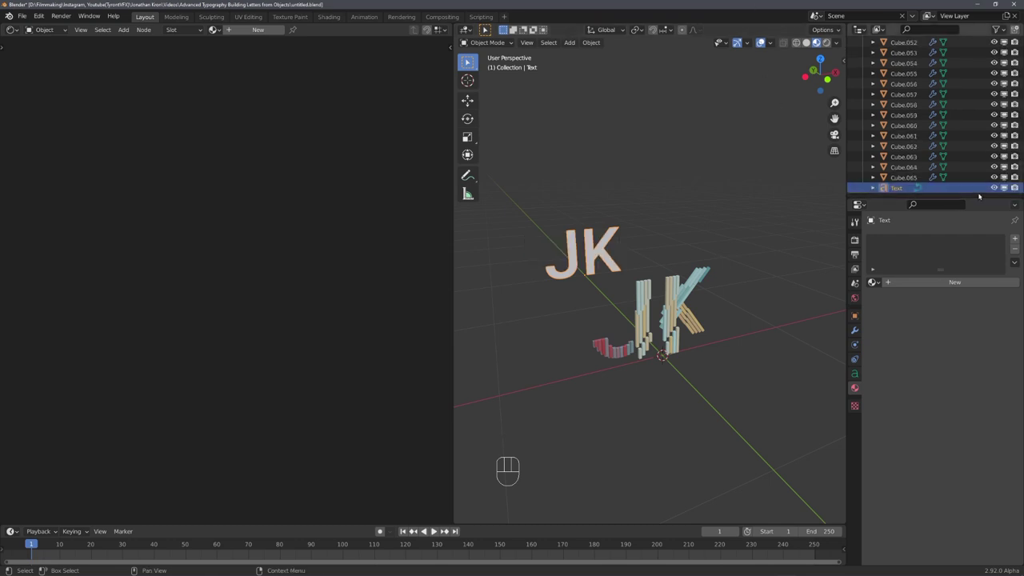
left_click(993, 188)
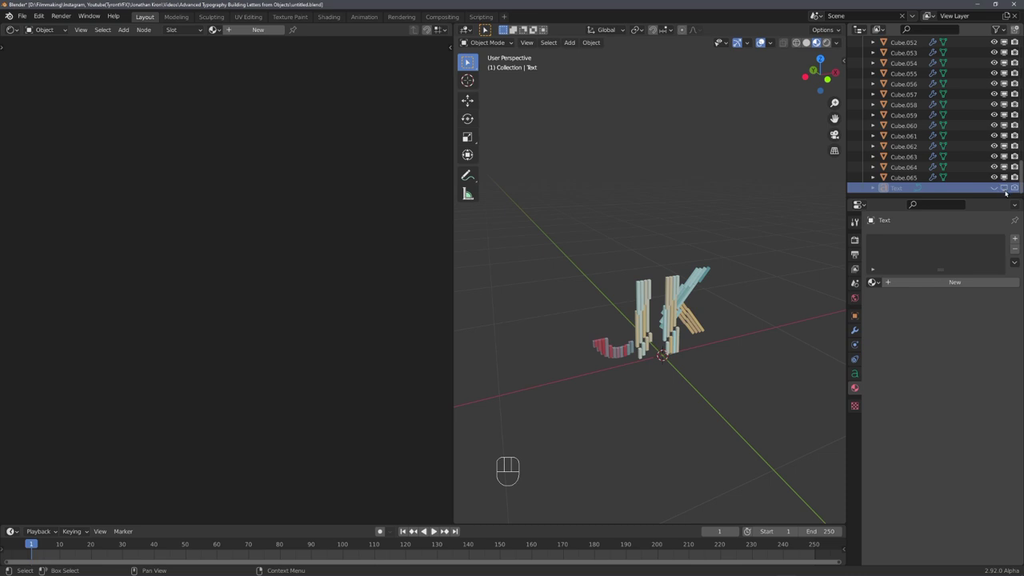
- Save the file, switch to the camera view and select the camera to check the framing of the letters
middle_click_drag(608, 304, 656, 303)
key("ctrl+s")
key("KP_0")
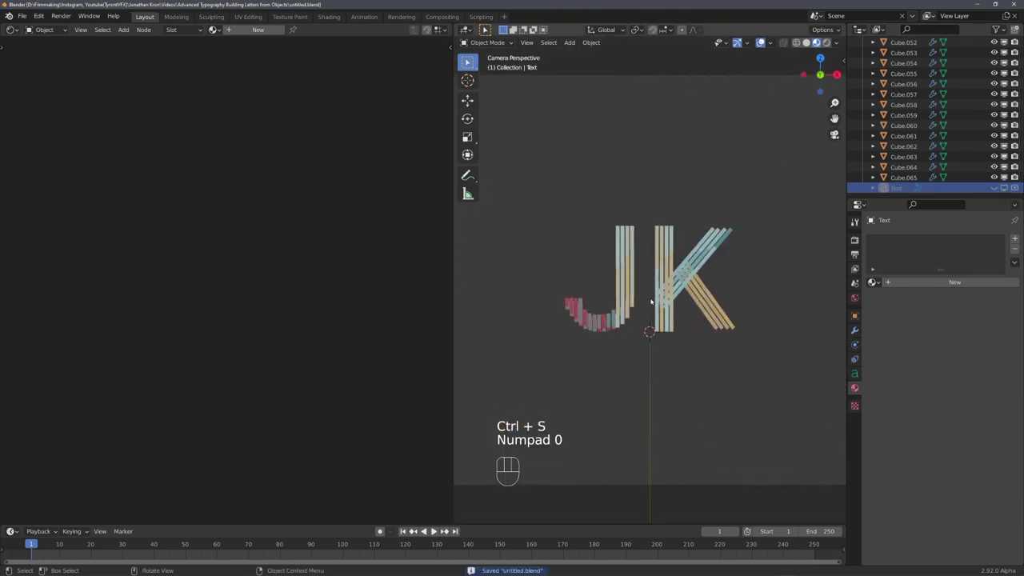
left_click(668, 358)
key("Home")
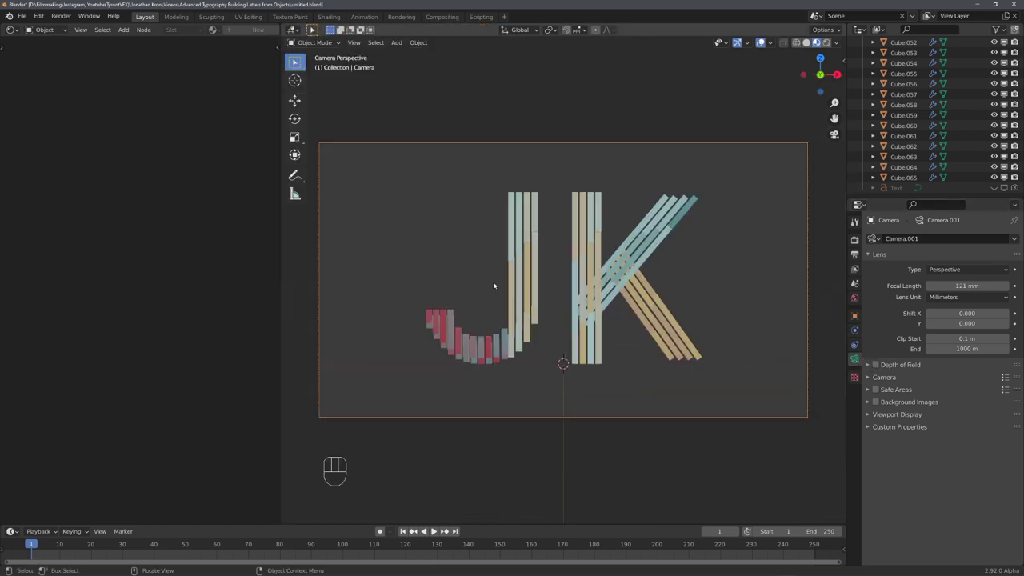
scroll(494, 286, "up", 4)
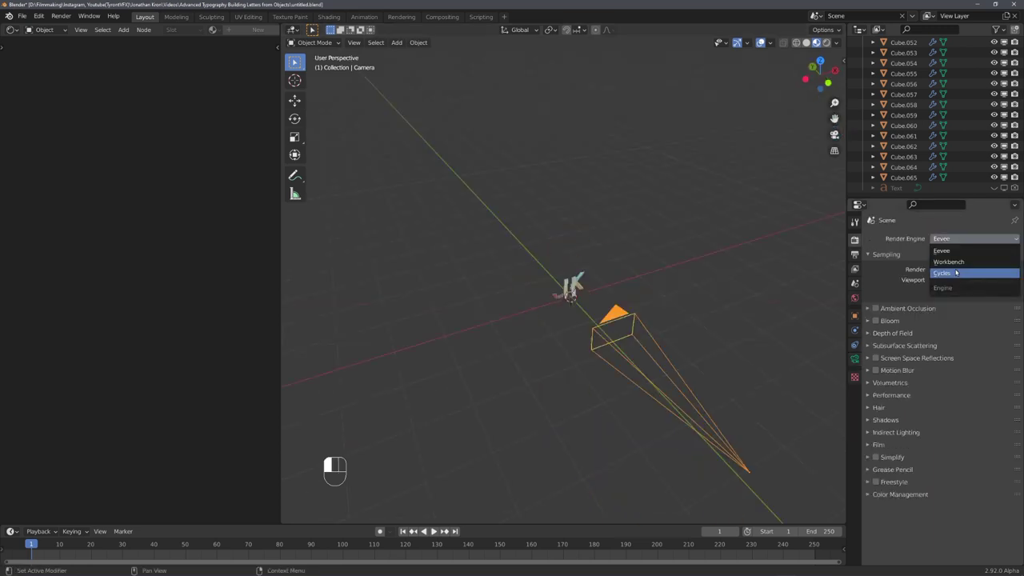
- Set the render engine to Cycles with GPU Compute as the device
left_click(958, 272)
left_click(960, 264)
left_click(952, 287)
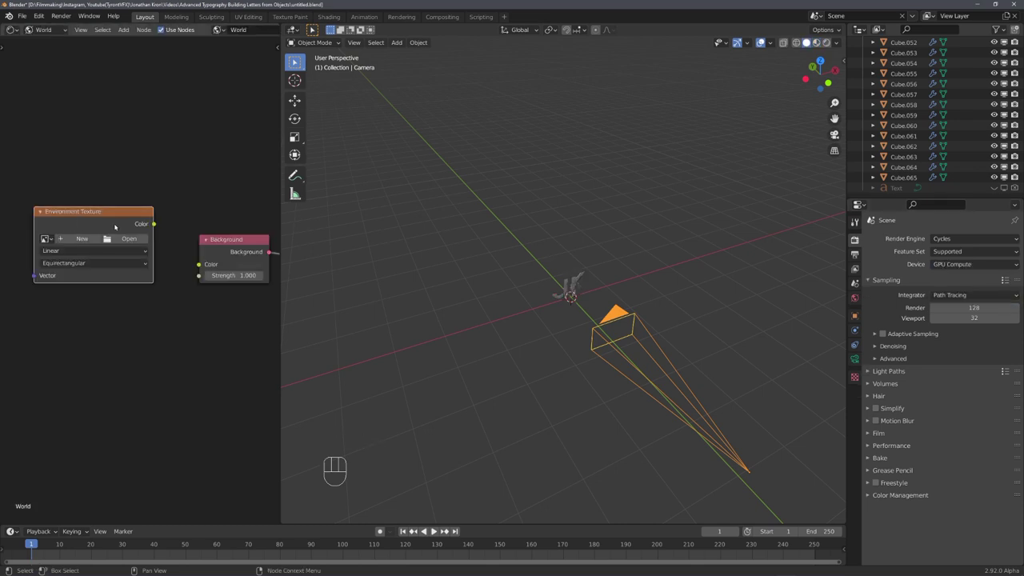
- Save the file and add a plane beneath the JK letters, scaled up into a large floor
key("ctrl+s")
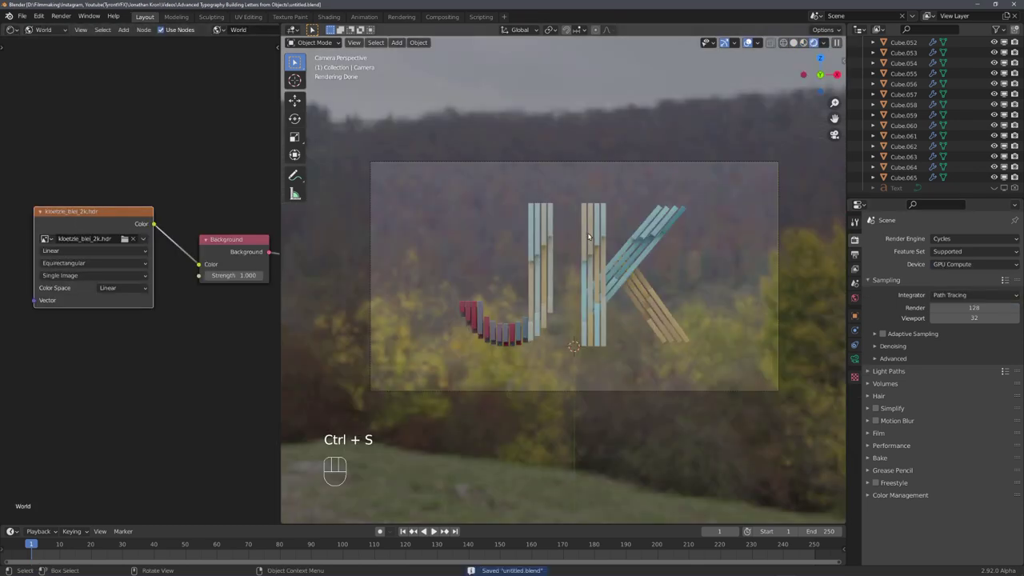
key("z")
key("shift+a")
left_click(621, 292)
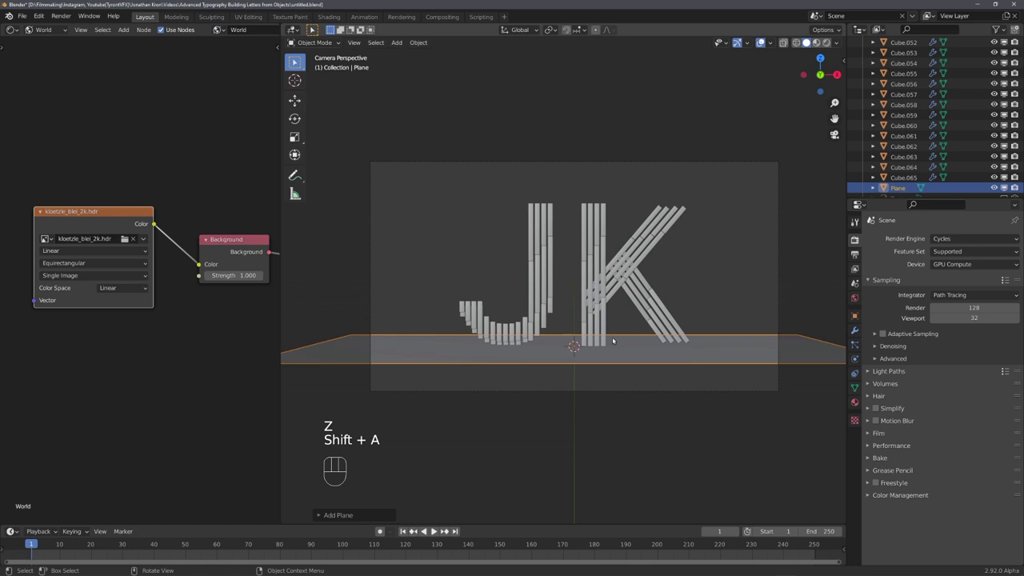
key("s")
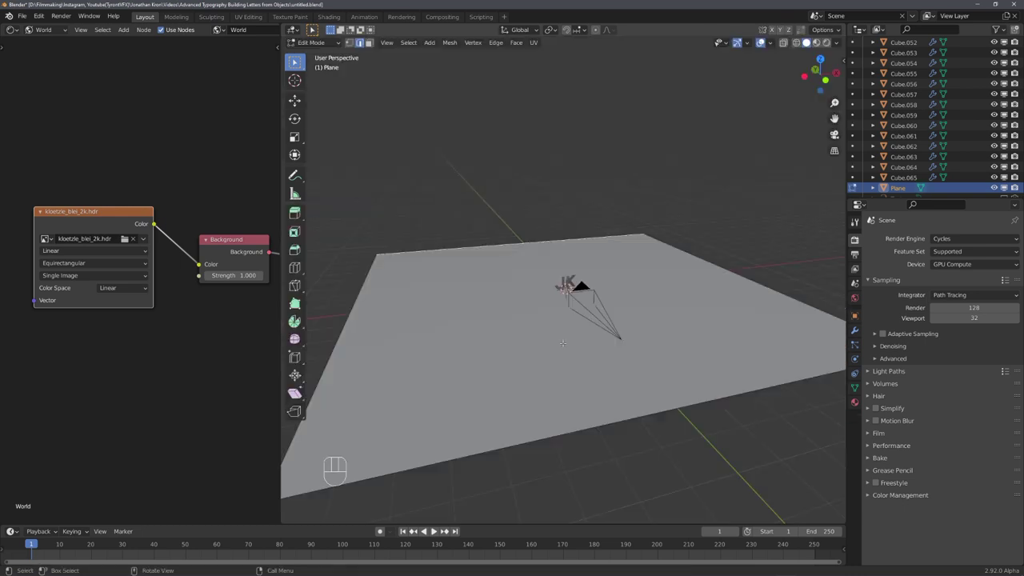
- Extrude the floor plane's rear edge straight up to form a tall wall behind the letters
key("e")
left_click(544, 210)
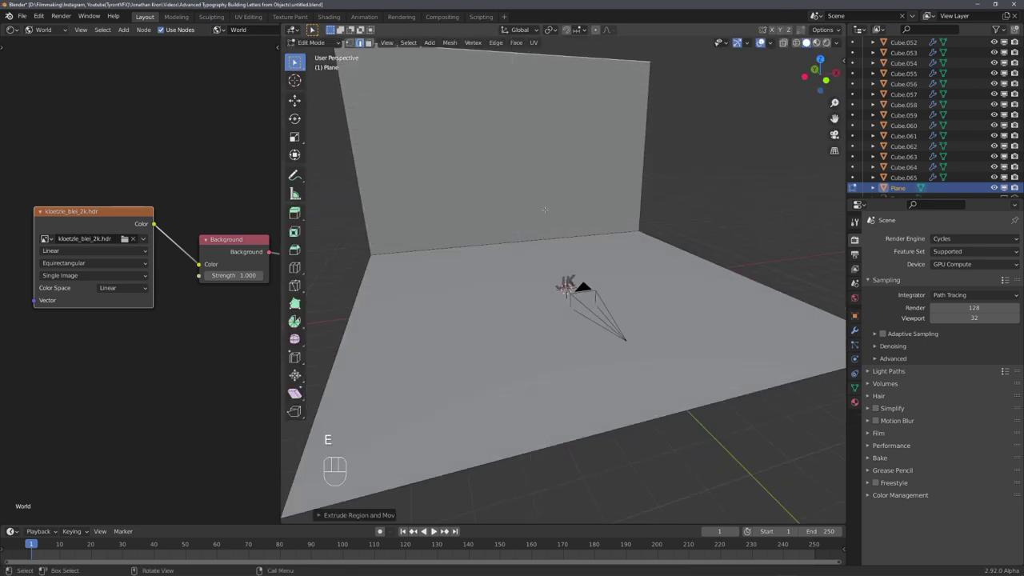
key("Tab")
key("Tab")
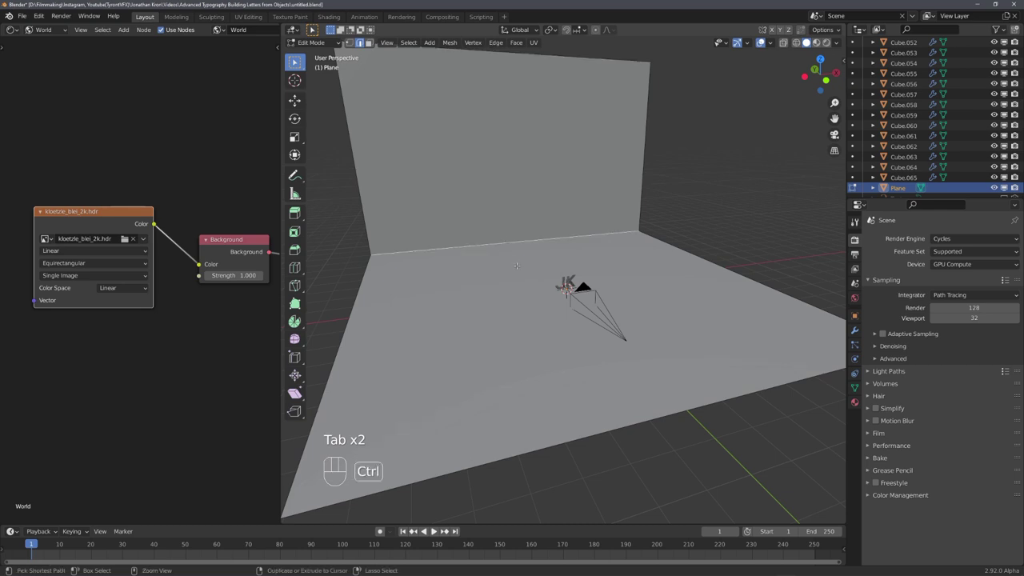
- Bevel the edge between floor and wall about 0.78 m wide with 22 segments, and shade the backdrop smooth
key("ctrl+b")
scroll(560, 304, "up", 20)
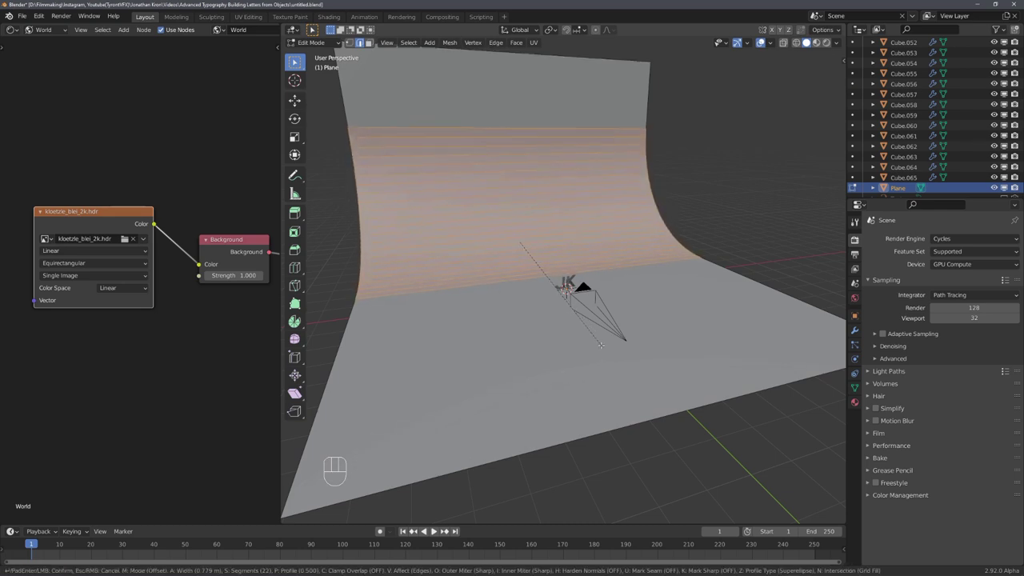
left_click(601, 345)
key("Tab")
right_click(496, 264)
left_click(498, 270)
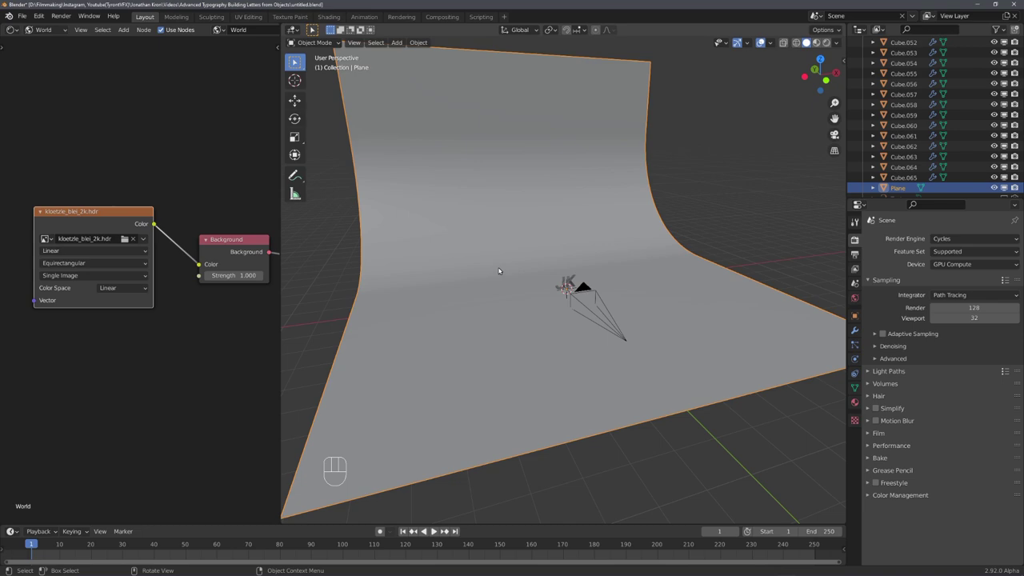
- Preview the letters on the backdrop through the camera in rendered shading and save the file
key("KP_0")
key("z")
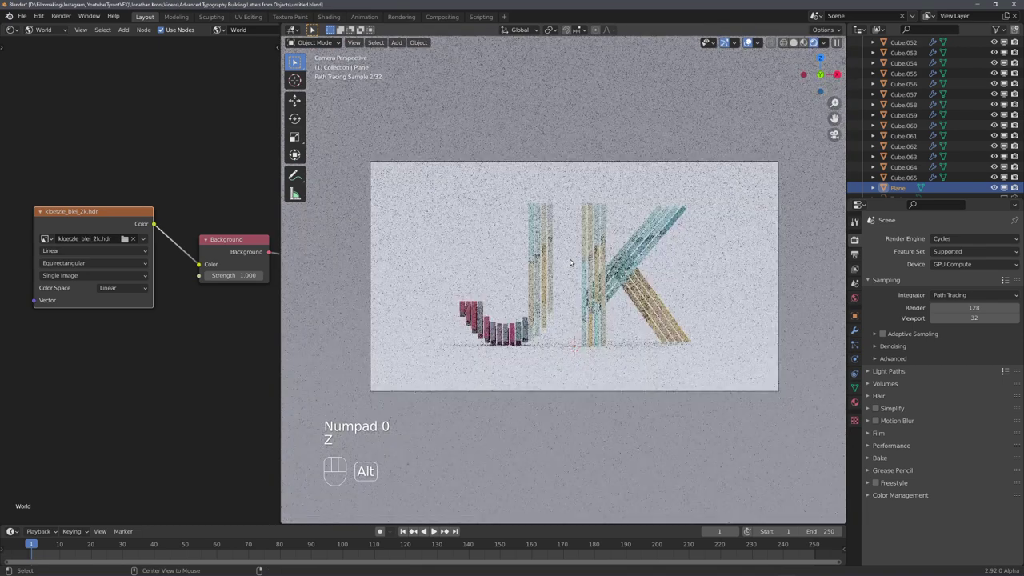
key("alt+a")
key("ctrl+s")
- Create a new material for the backdrop plane with a near-black base colour and save the file
left_click(854, 401)
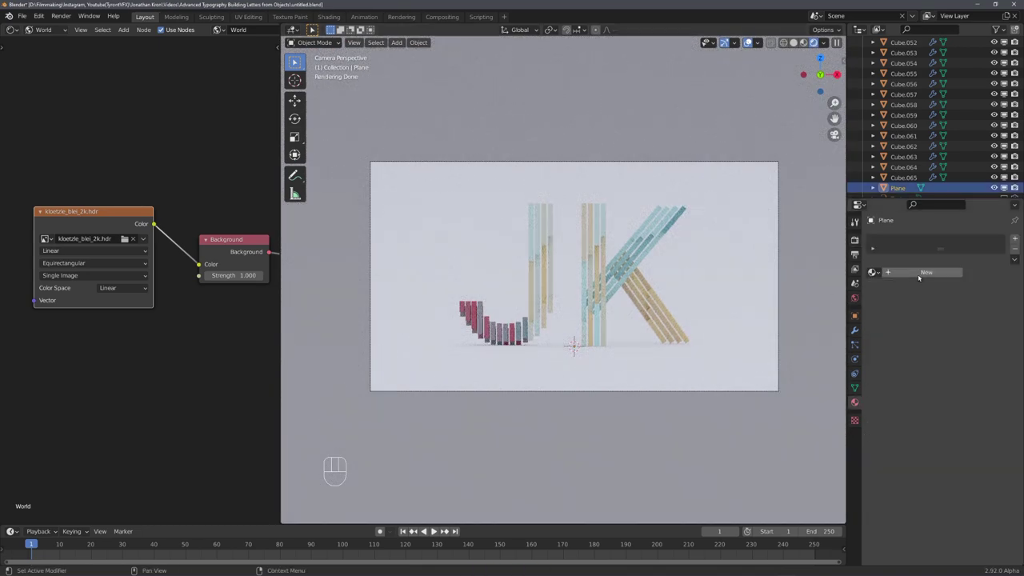
left_click(920, 273)
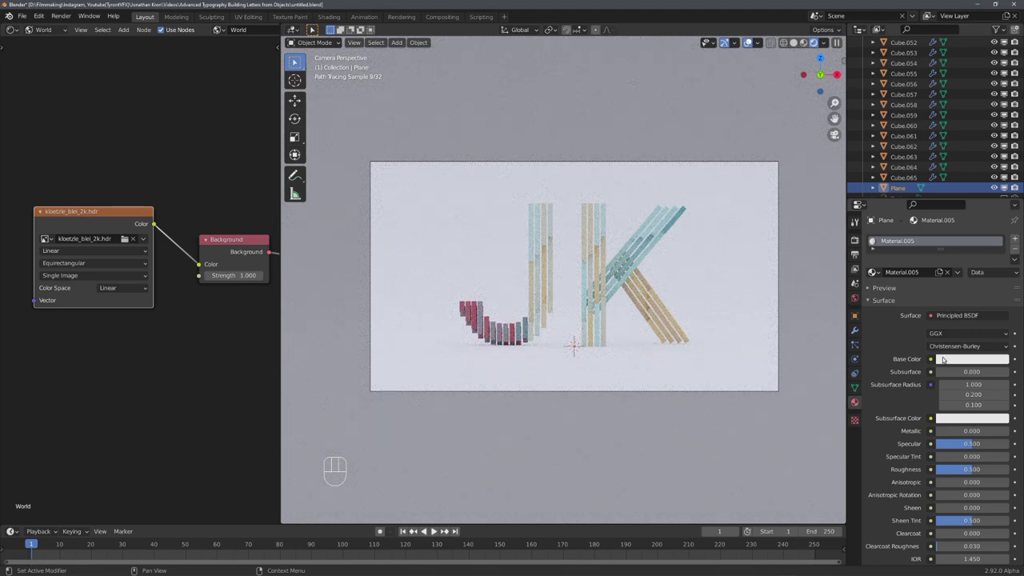
left_click(944, 360)
left_click_drag(998, 276, 998, 283)
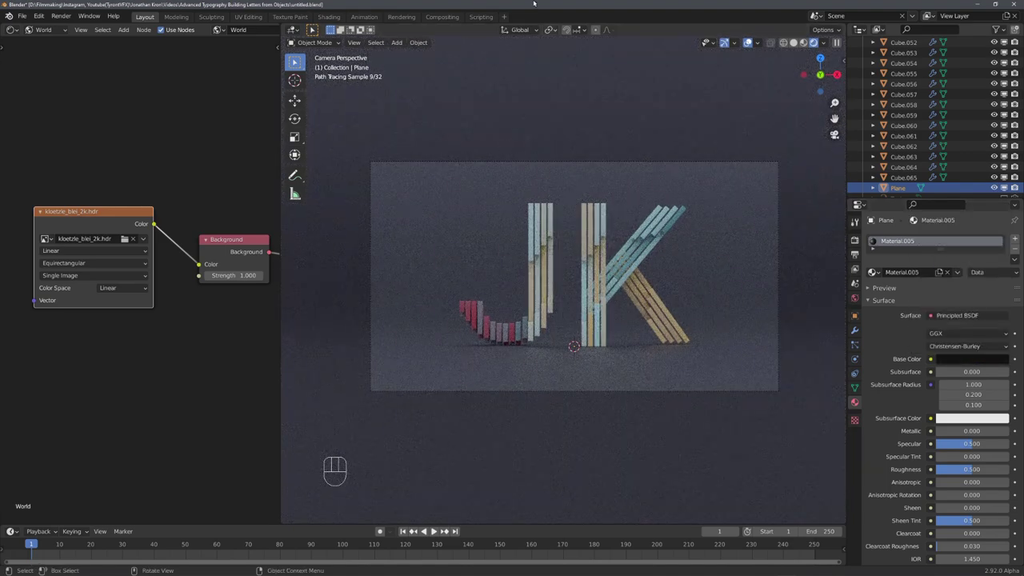
key("ctrl+s")
key("alt+a")
key("ctrl+s")
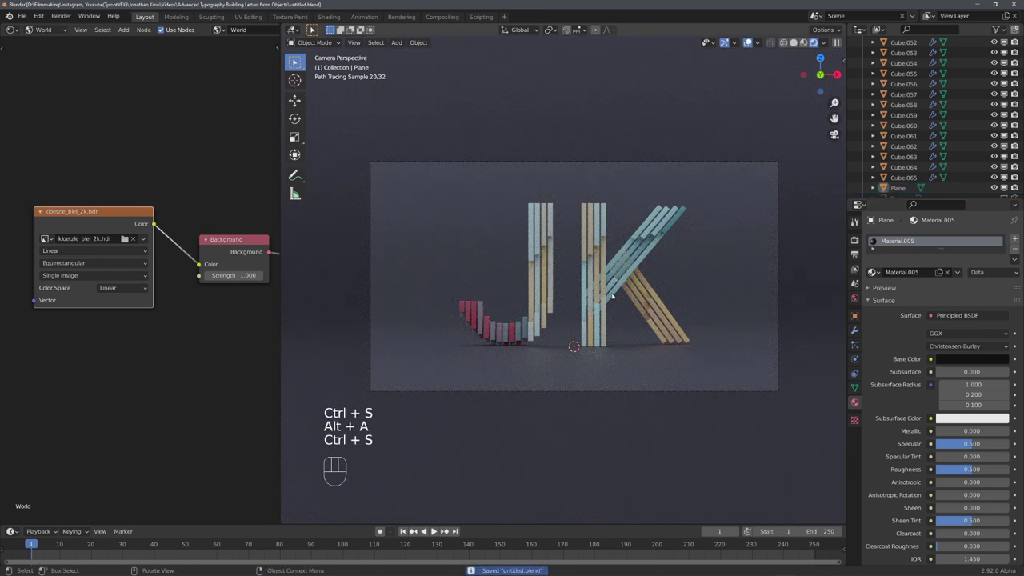
key("ctrl+s")
- Add an area light in solid shading and raise it above the JK letters
key("z")
key("shift+a")
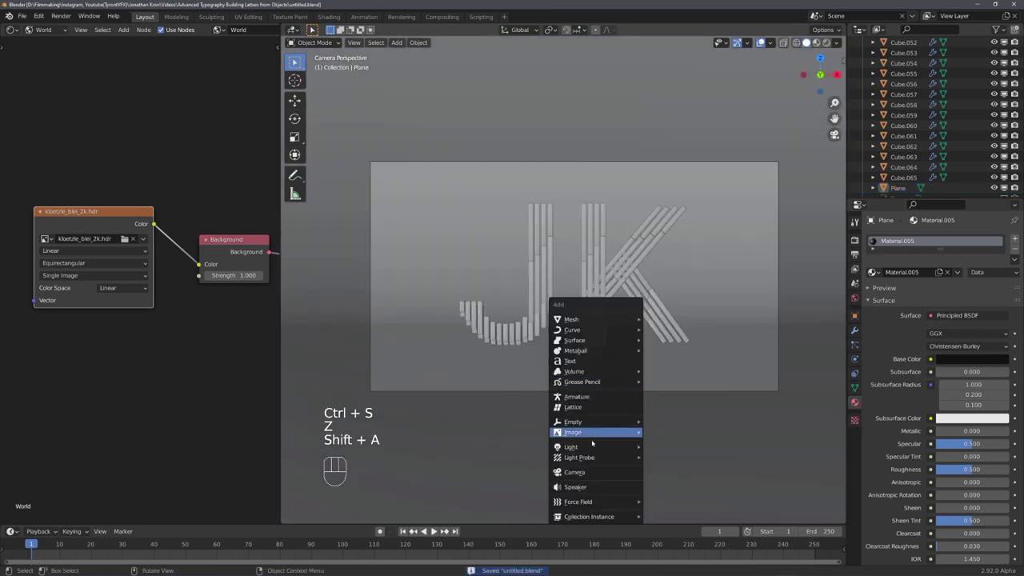
mouse_move(608, 446)
left_click(674, 481)
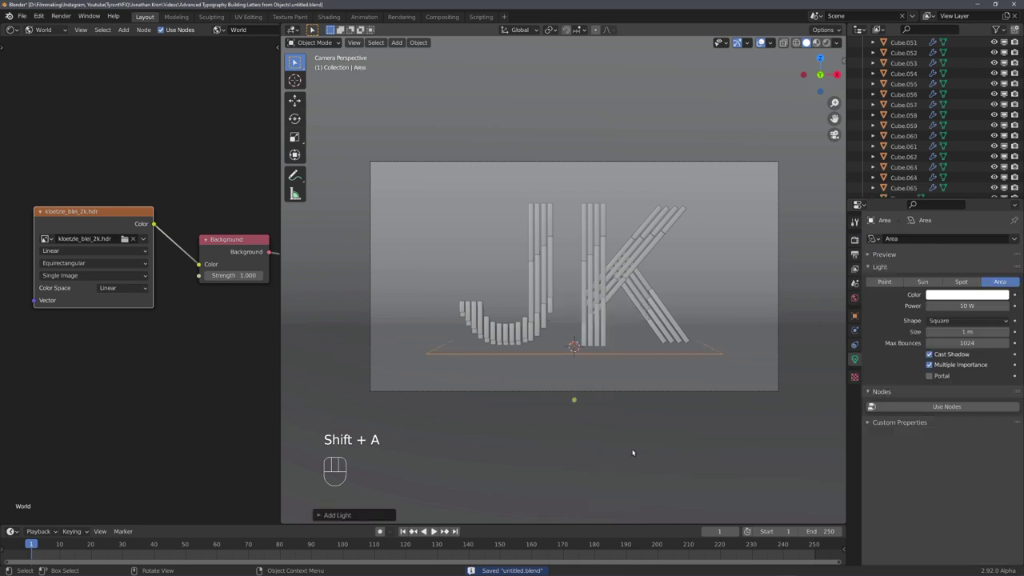
key("g")
left_click(629, 347)
- Tint the area light a warm off-white, FFF1E2, in rendered shading and fit the camera frame to the viewport
key("z")
left_click(966, 294)
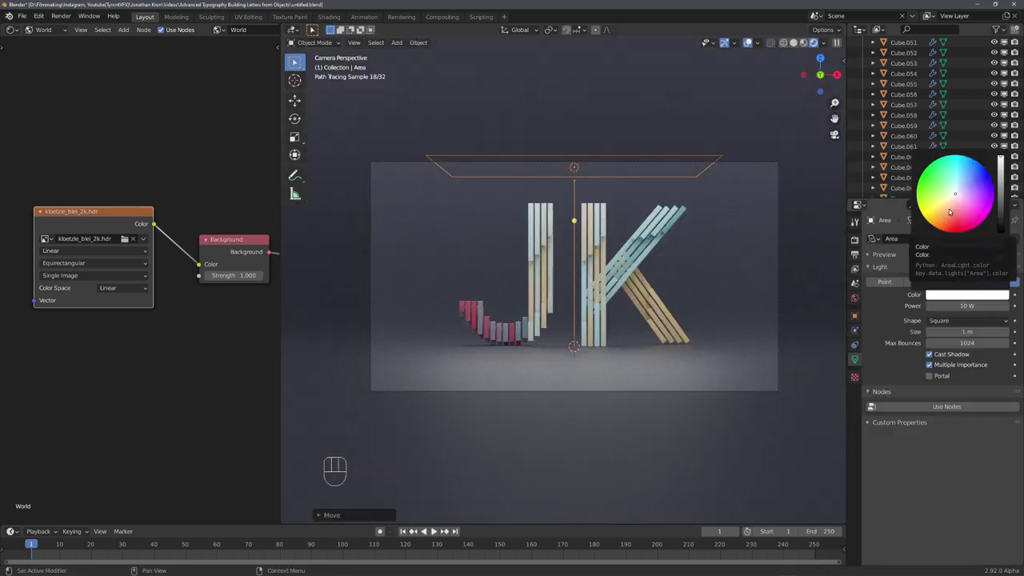
left_click(953, 197)
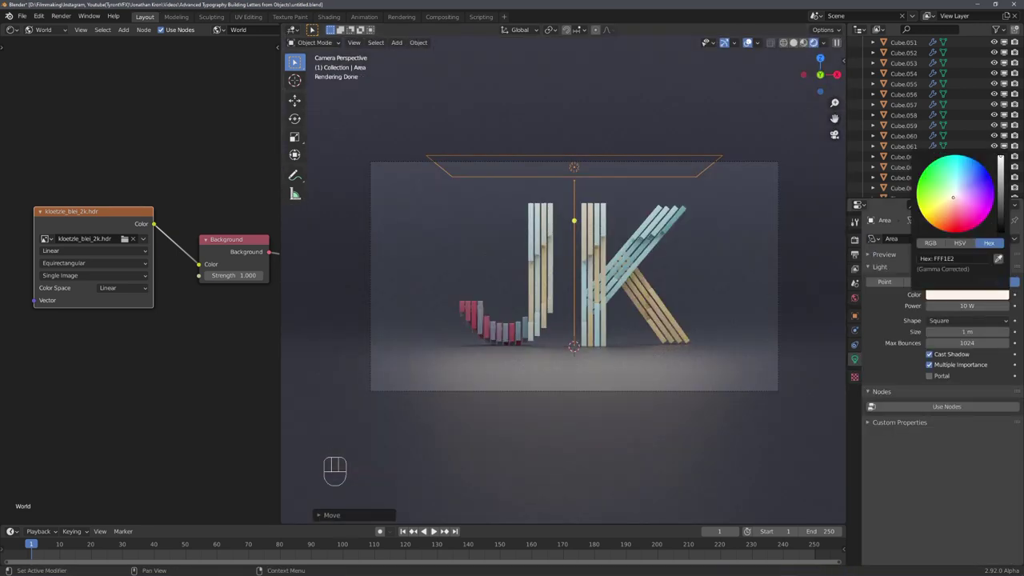
key("Home")
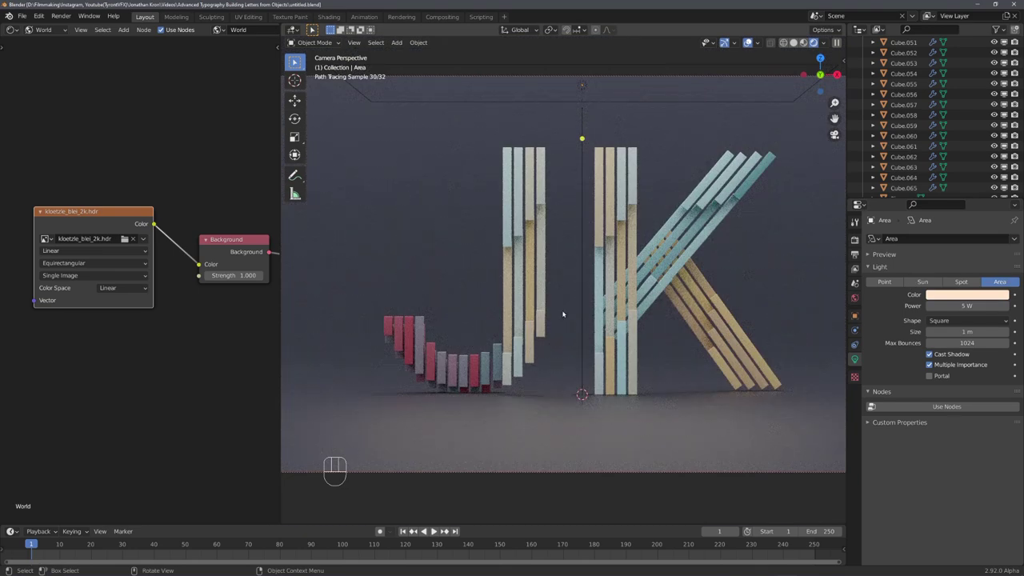
scroll(523, 310, "down", 2)
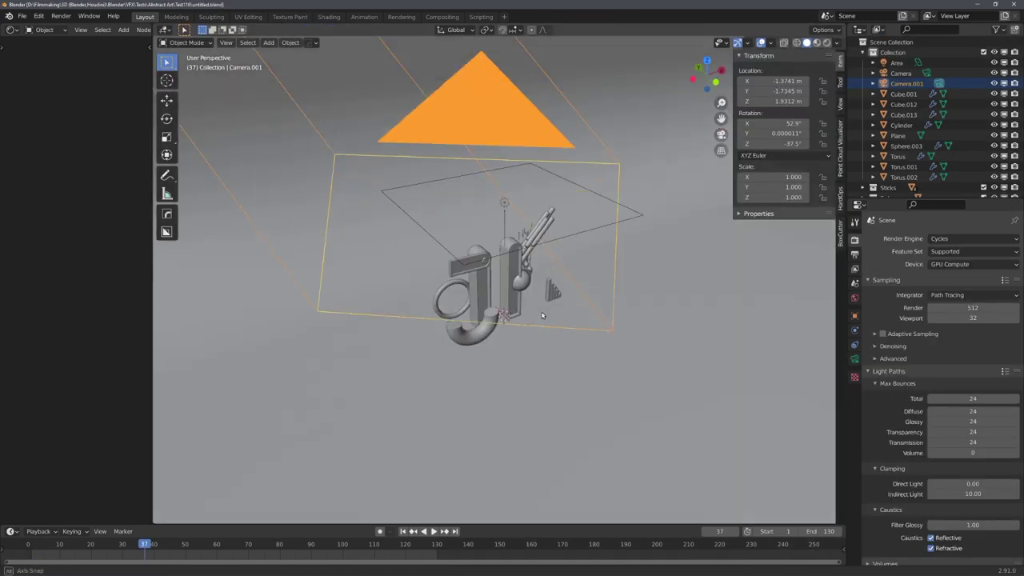
- Examine the JK letters built from assorted objects and the metallic sphere's material nodes, including its fingerprint texture and bump node
scroll(541, 315, "up", 5)
mouse_move(542, 315)
middle_mouse_down()
mouse_move(555, 316)
mouse_move(528, 320)
mouse_move(536, 318)
middle_mouse_up()
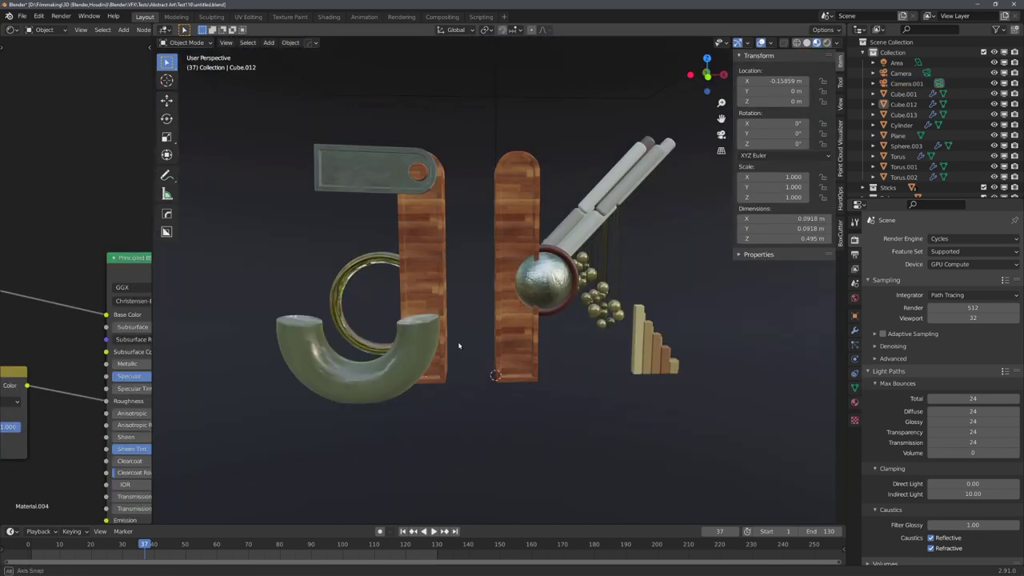
middle_click_drag(445, 352, 442, 292, "ctrl")
scroll(547, 309, "up", 4)
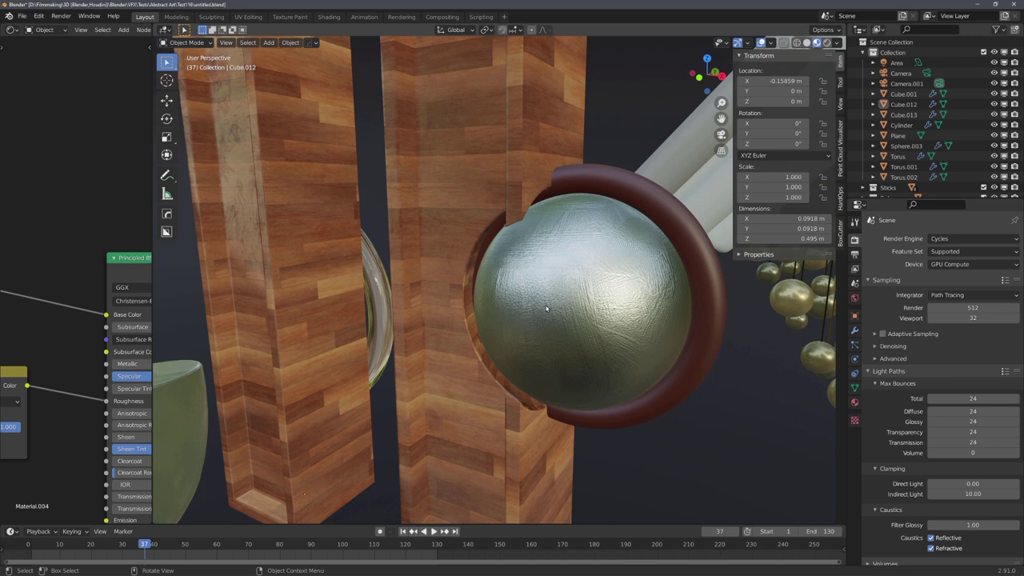
left_click(546, 309)
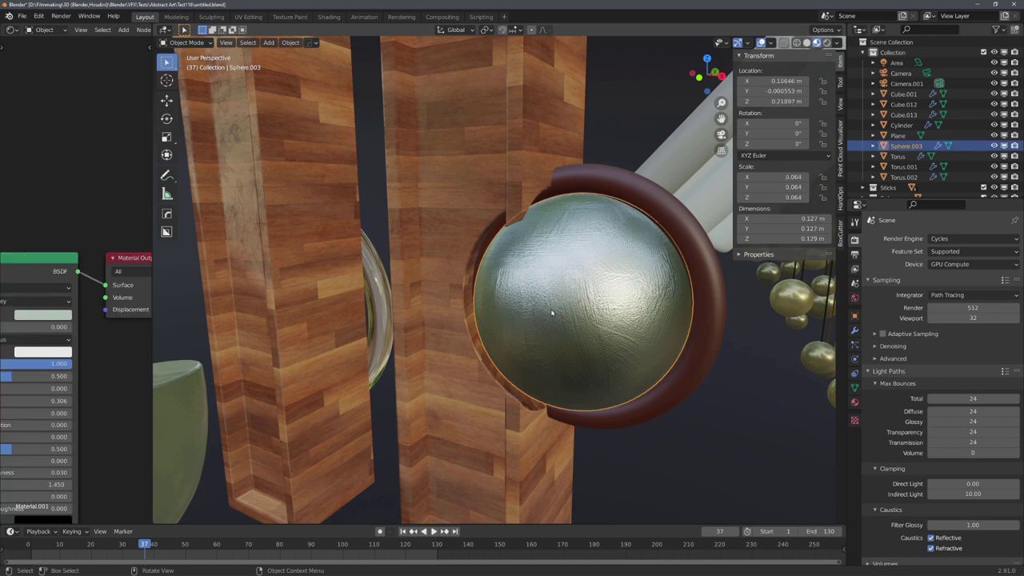
middle_click_drag(546, 309, 528, 313)
key("alt+a")
scroll(524, 318, "down", 2)
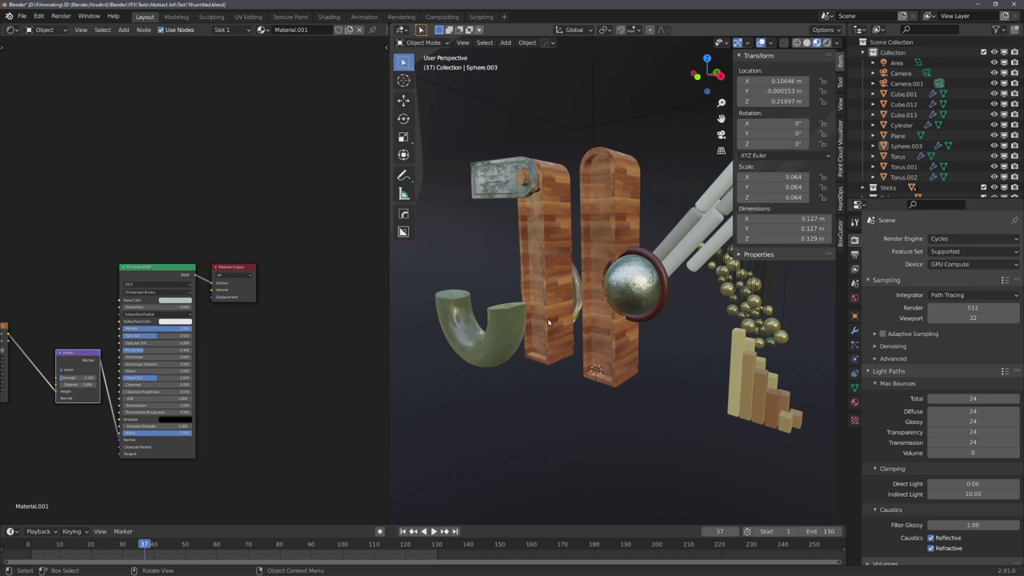
middle_click_drag(24, 336, 127, 328)
scroll(127, 328, "up", 2)
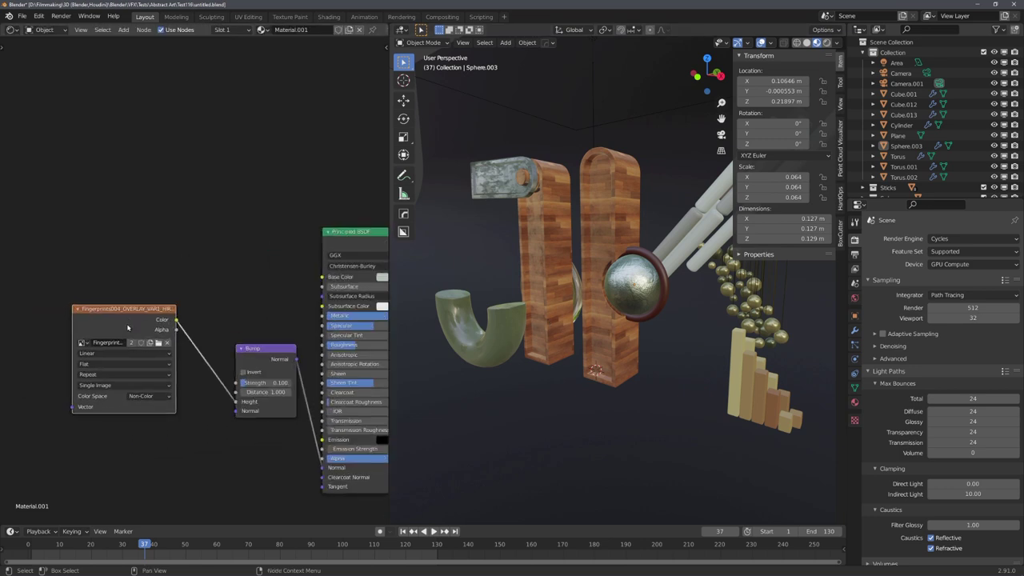
- Select the metallic sphere on the K, open its mesh in Edit Mode and bring up the UV unwrapping options
left_click(636, 286)
scroll(636, 286, "up", 4)
middle_click_drag(636, 286, 648, 358)
key("Tab")
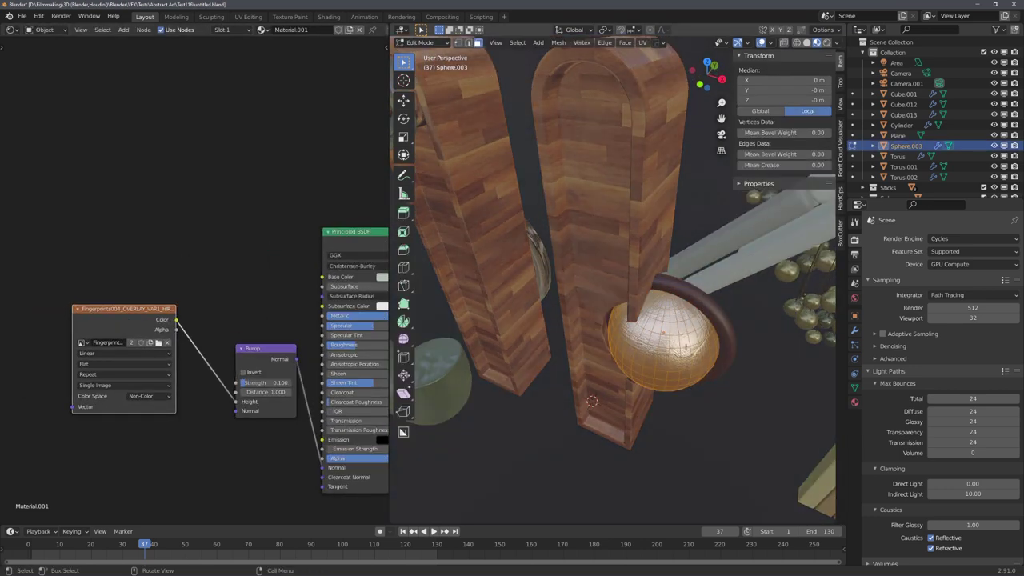
key("u")
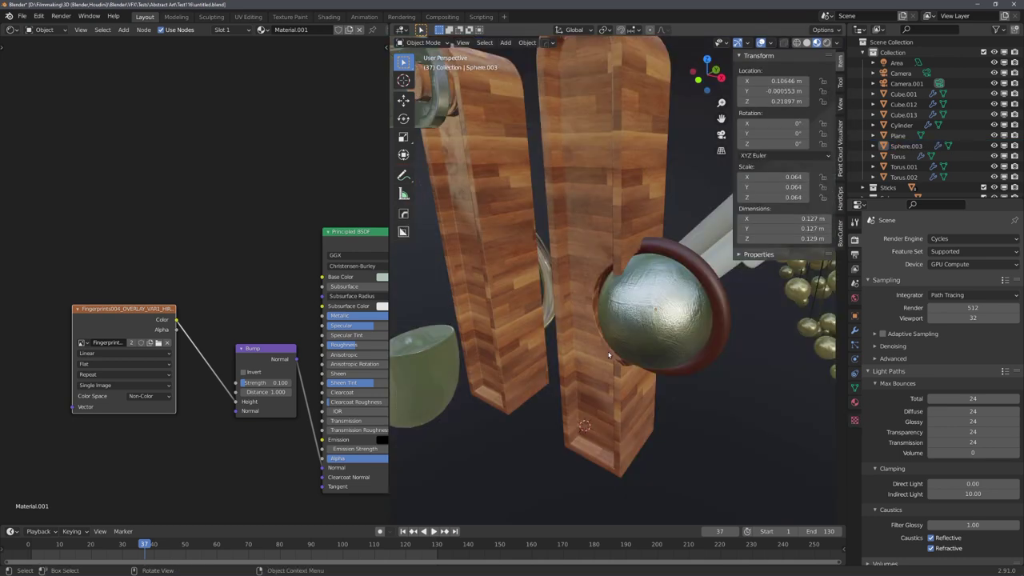
- Look over the wooden stems and surrounding objects, and view the assembled letters through the scene camera
scroll(608, 331, "down", 6)
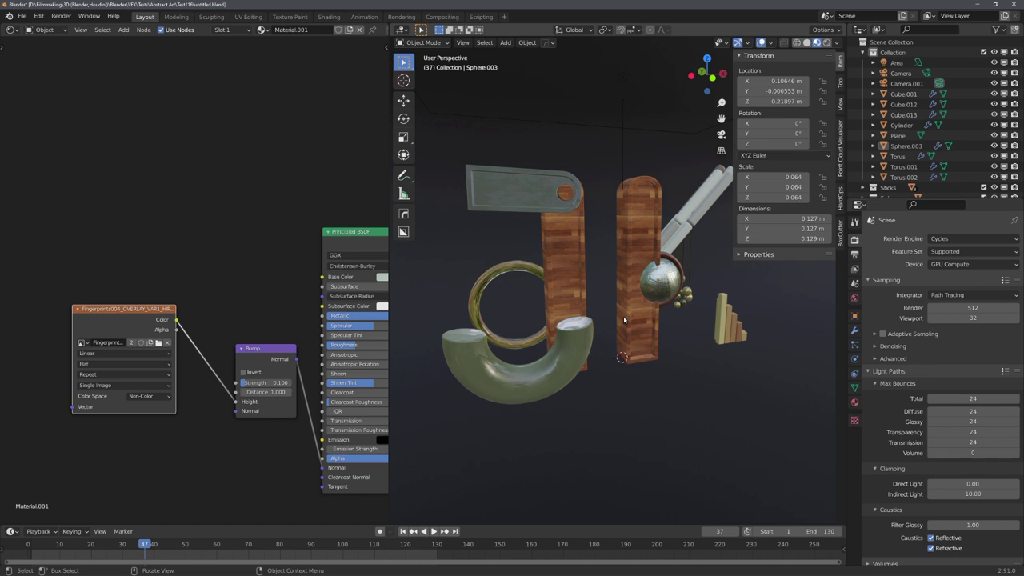
scroll(623, 316, "up", 4)
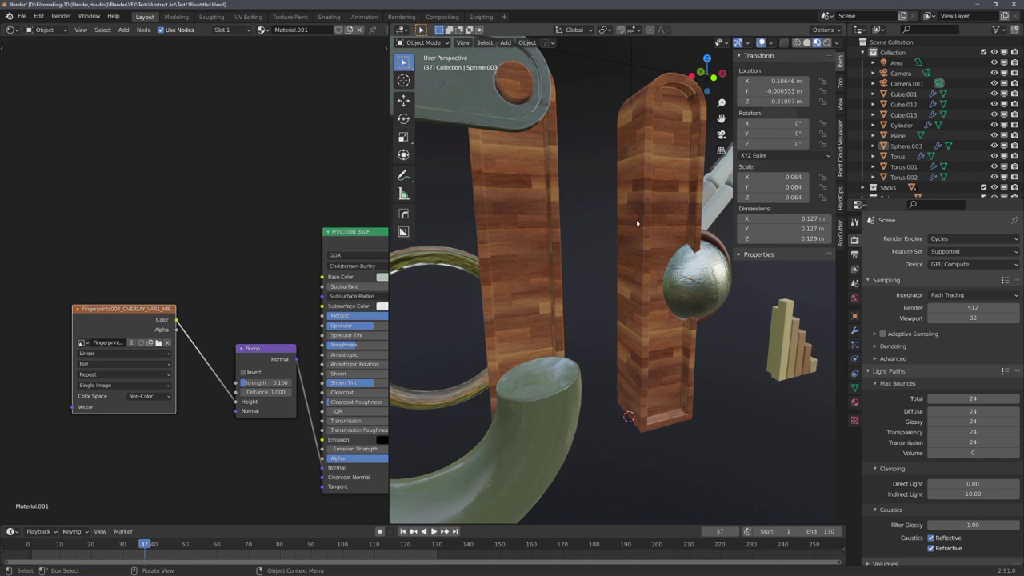
key("KP_0")
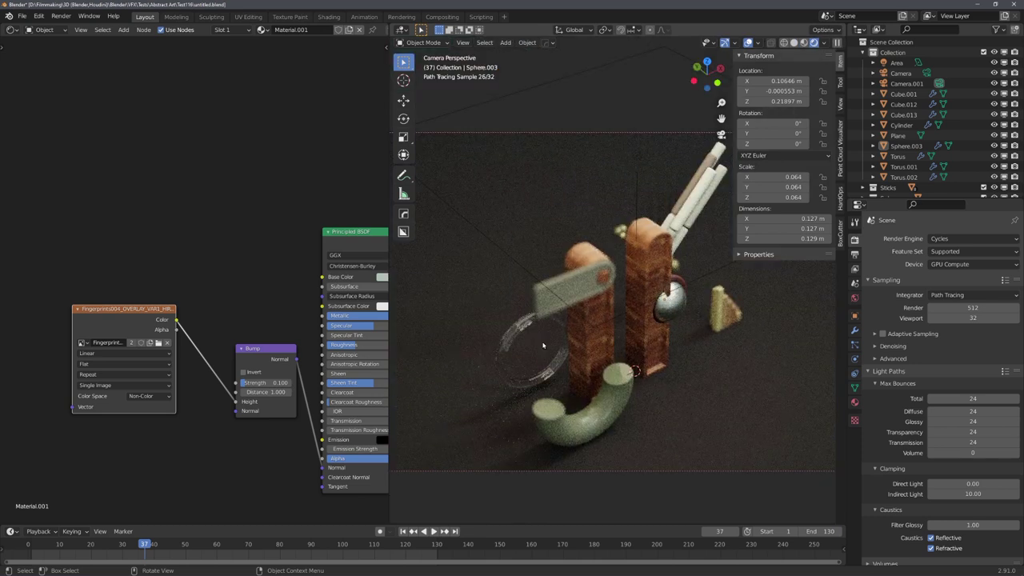